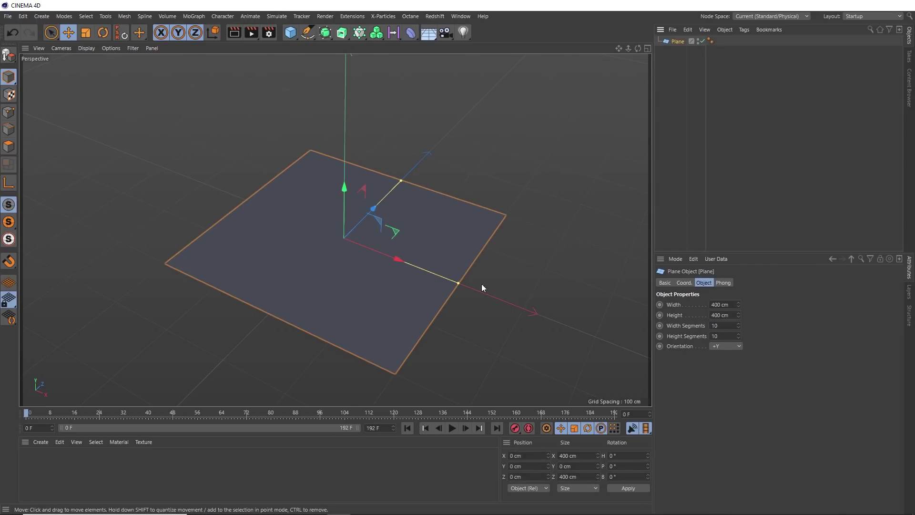
- Set the plane's height to 300 cm and display its segment lines in the viewport
double_click(713, 315)
key("BackSpace")
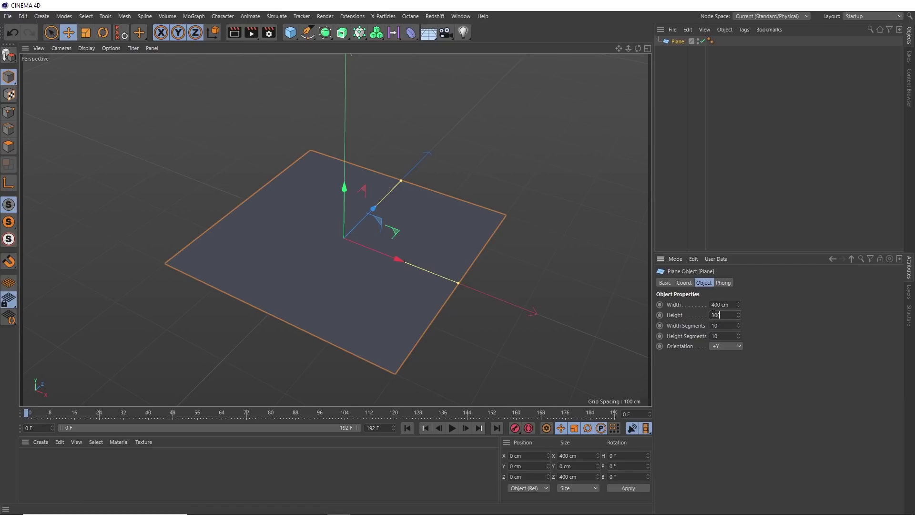
type("300")
key("Return")
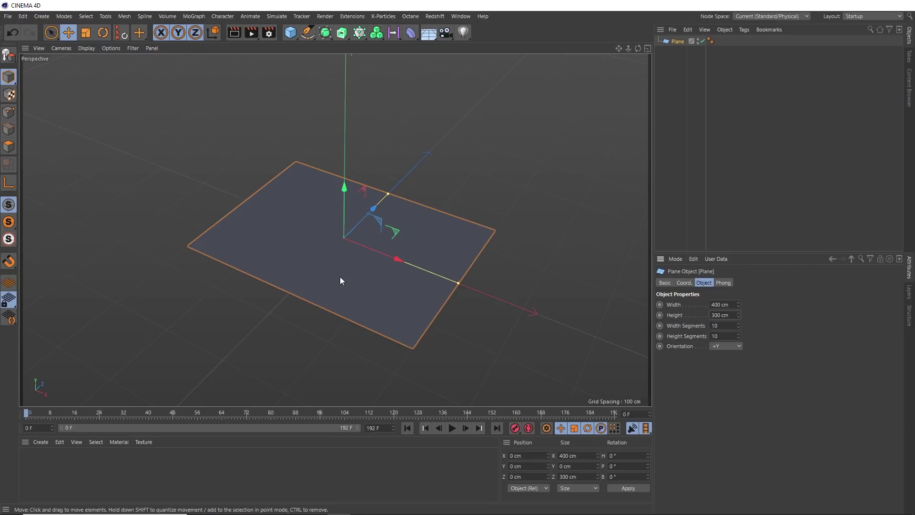
key("n")
key("b")
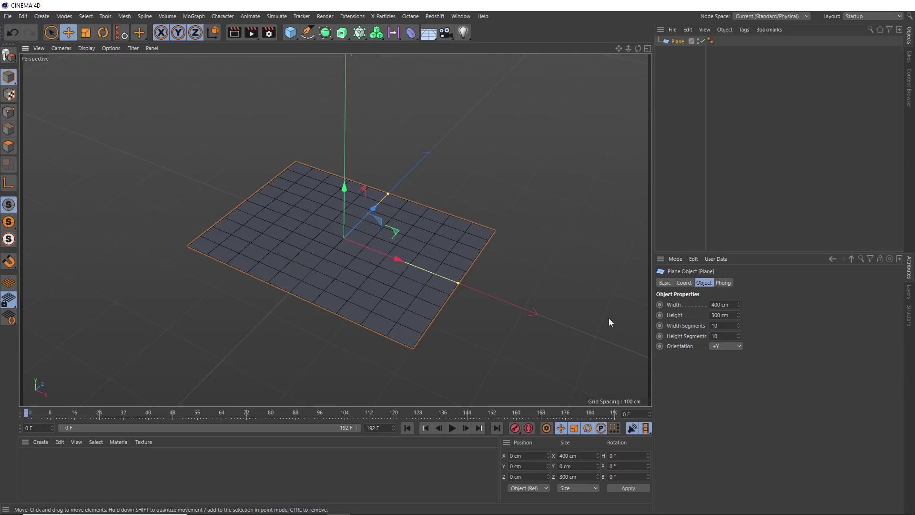
- Set the plane to 4 width segments and 2 height segments, and make it editable
double_click(720, 325)
type("4")
double_click(713, 336)
type("2")
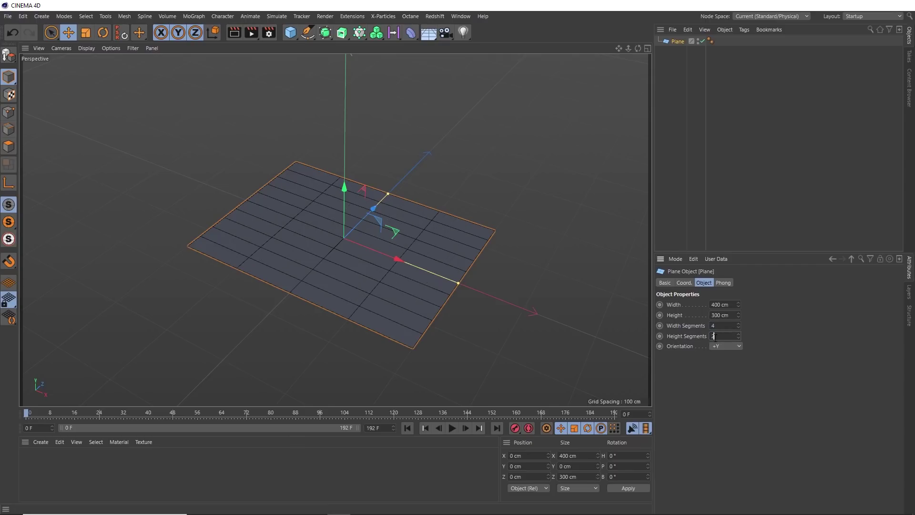
key("Return")
key("c")
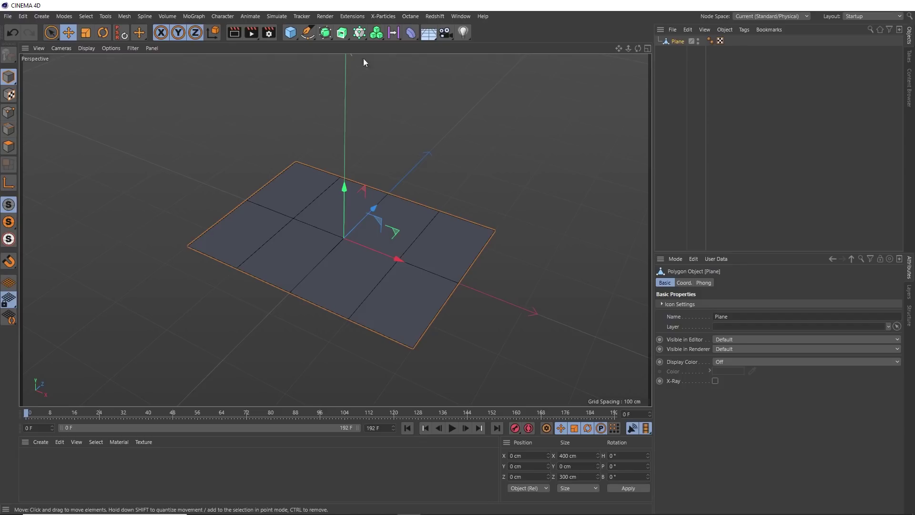
- Enable snapping in Points mode with the Joint Tool active
left_click(223, 16)
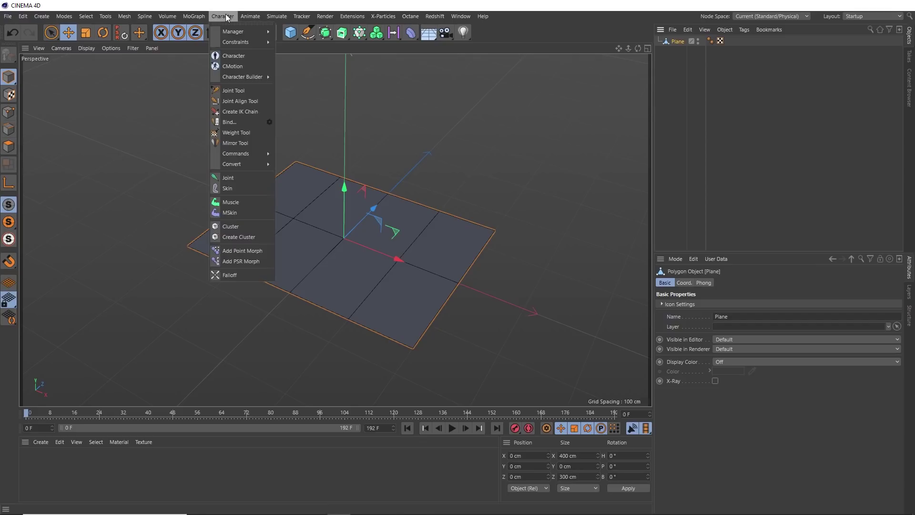
left_click(226, 90)
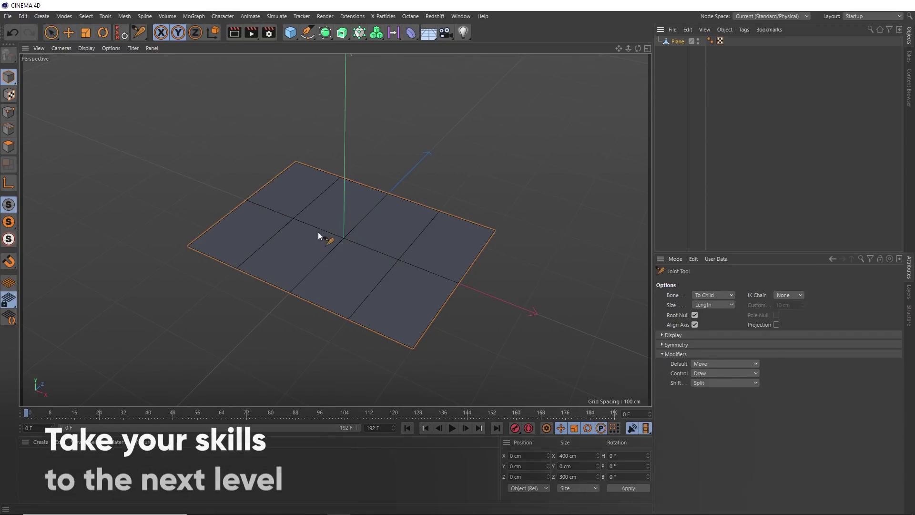
left_click(16, 112)
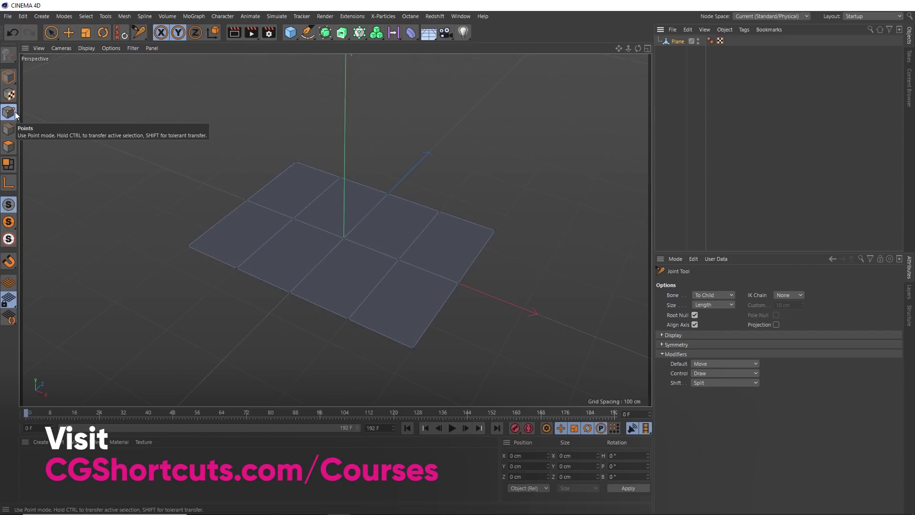
left_click(9, 260)
left_click(61, 291)
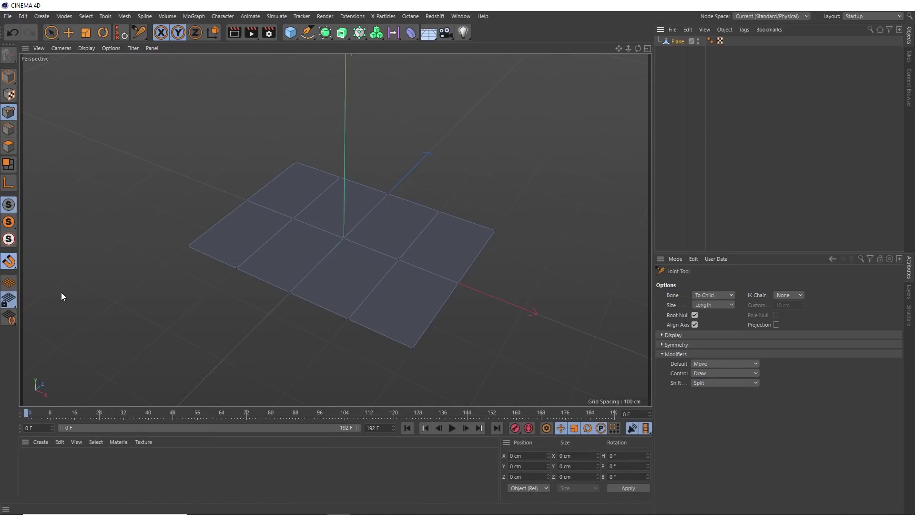
- Draw a joint chain from the plane's center vertex to the middle of its back edge, continuing through two vertices to the right corner
left_click(344, 238)
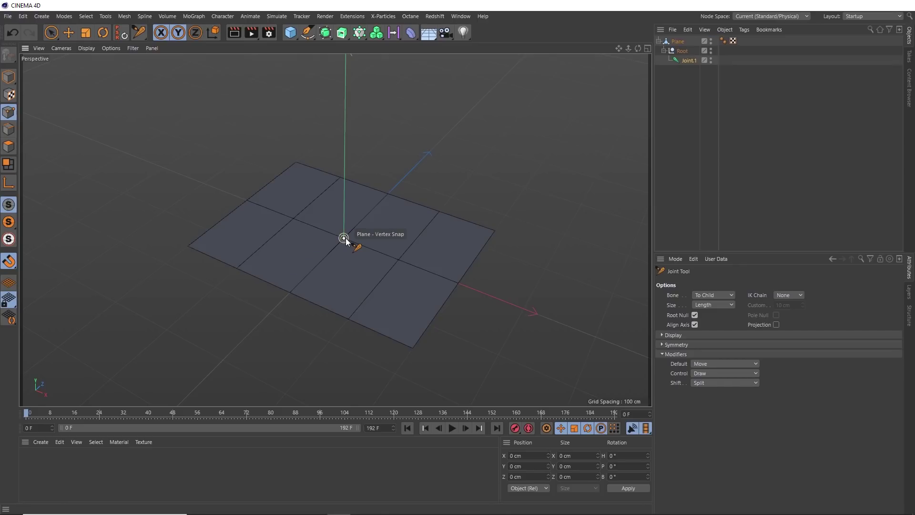
left_click(387, 194)
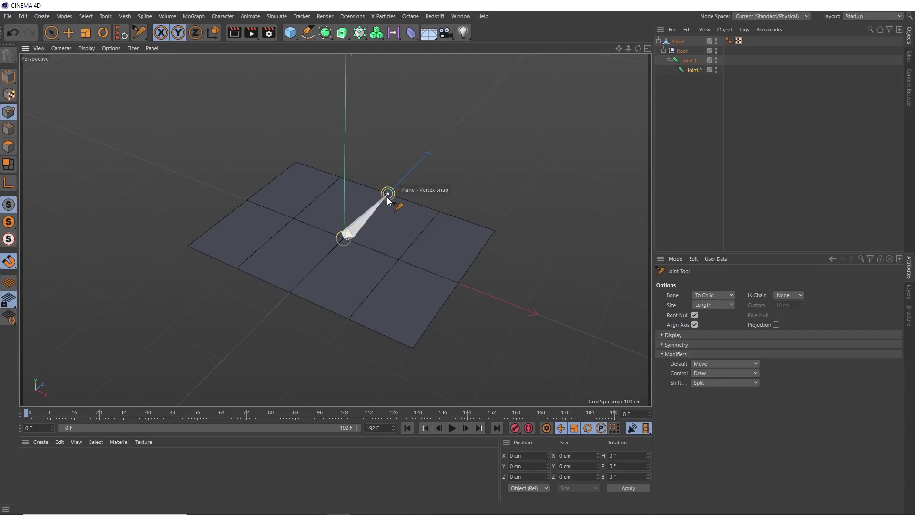
left_click(439, 212, "ctrl")
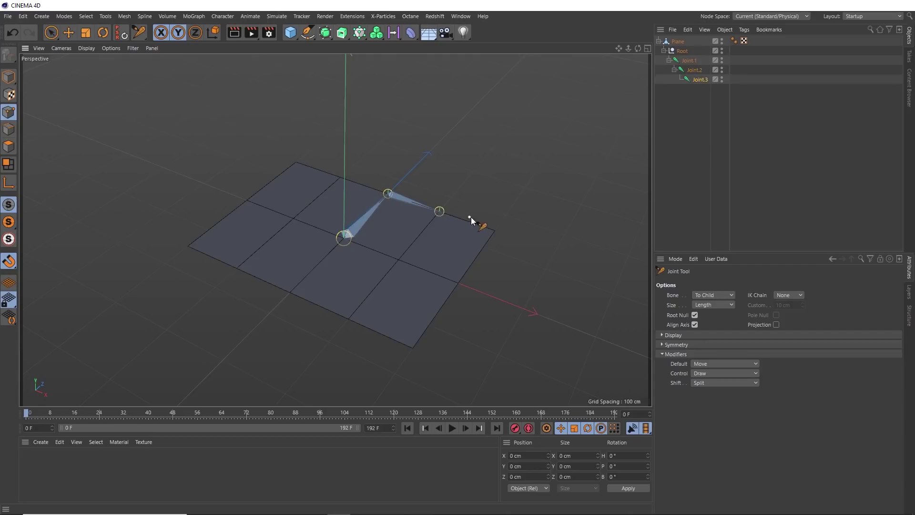
left_click(495, 231, "ctrl")
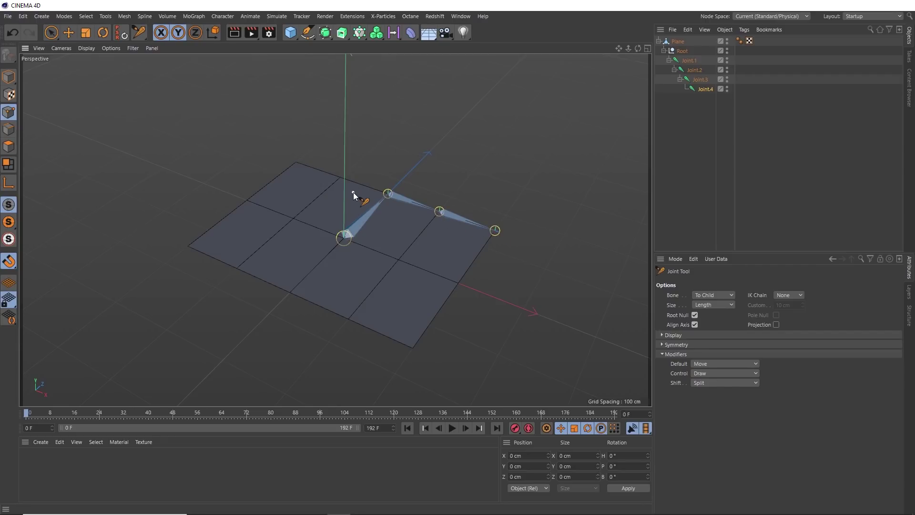
- With Root Null off, branch a second joint chain from Joint.1 via the back edge's middle vertex to the plane's left back corner
left_click(691, 62)
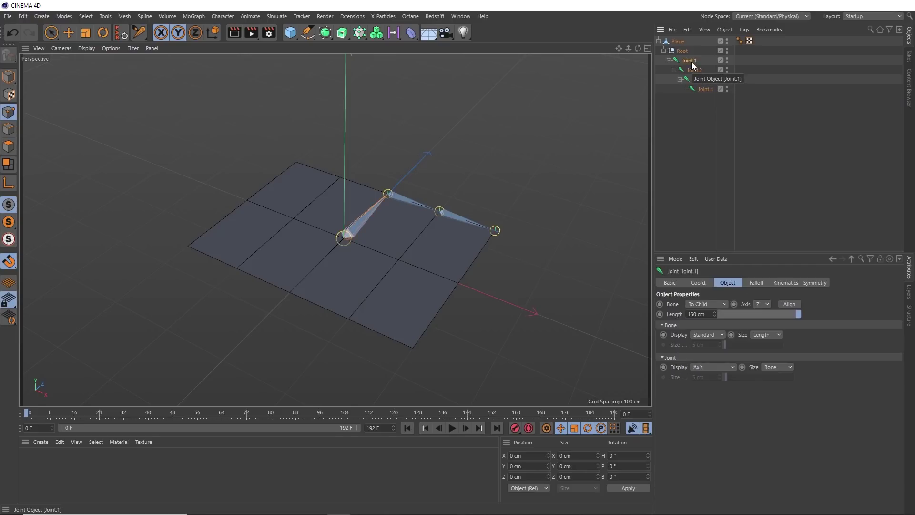
left_click(138, 32)
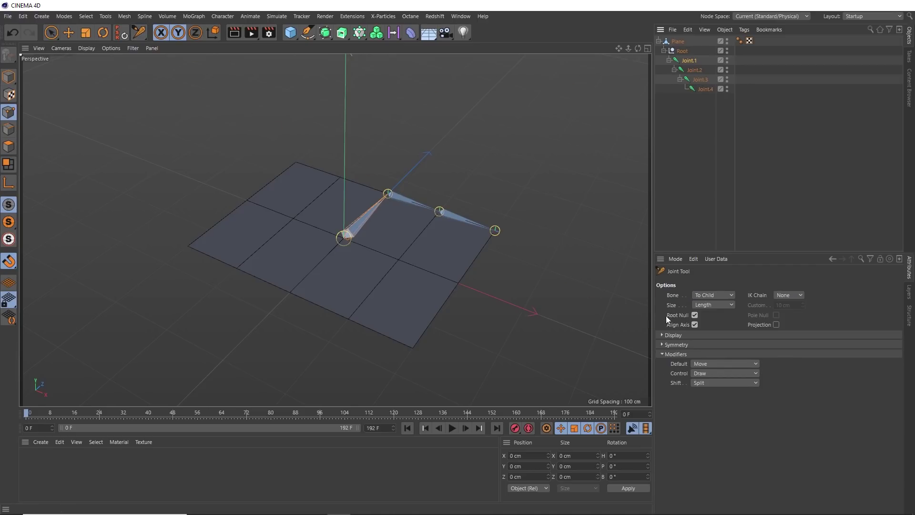
left_click(695, 315)
left_click(388, 195, "ctrl")
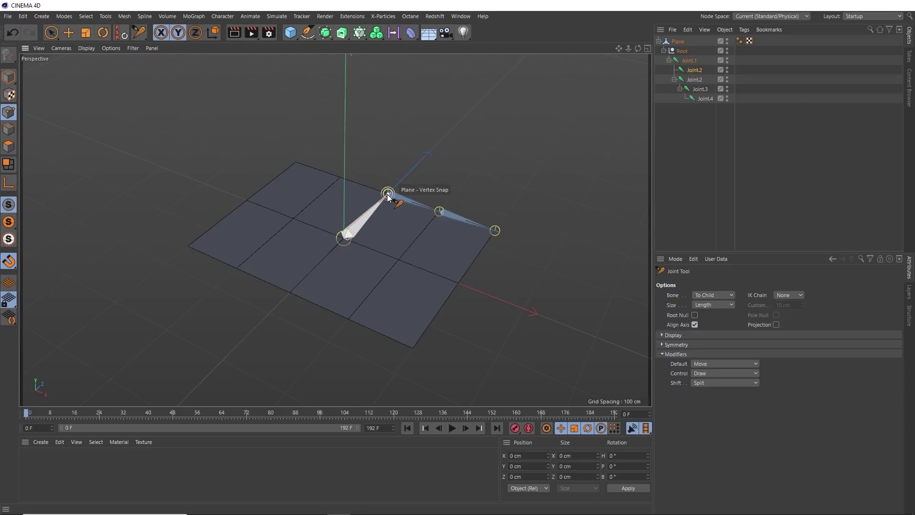
left_click(340, 176, "ctrl")
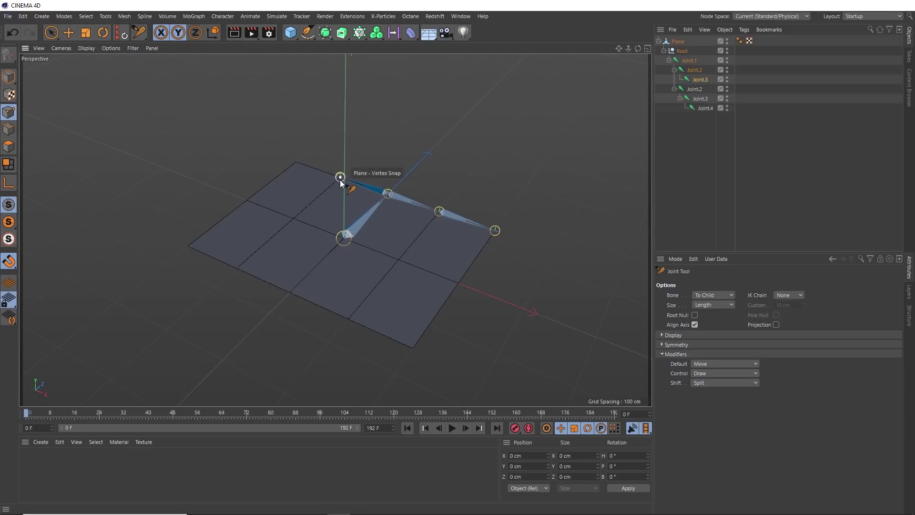
left_click(295, 163, "ctrl")
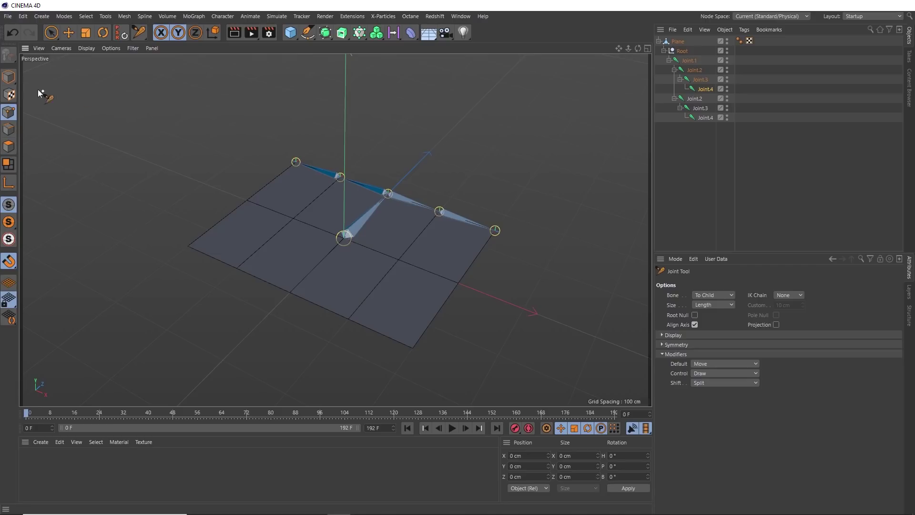
- Switch to Model mode with the Rotate tool, select Joint.1 and collapse its hierarchy
left_click(10, 78)
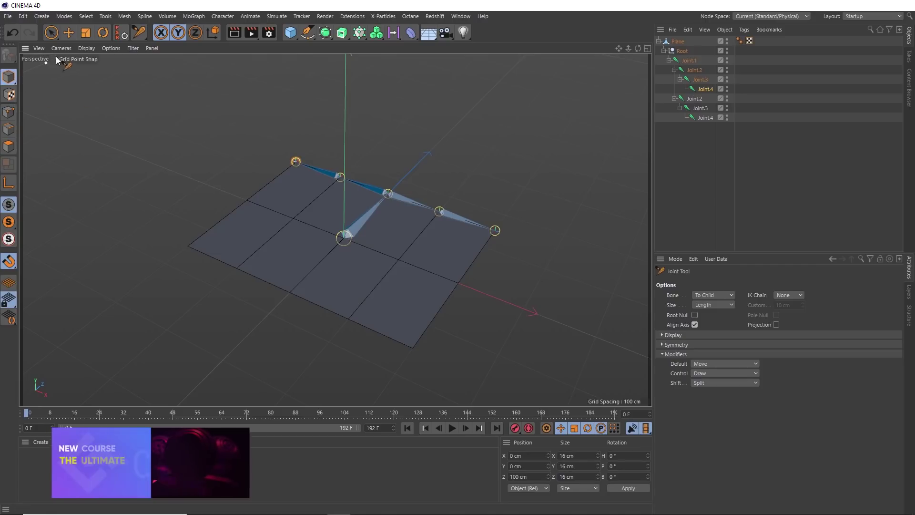
left_click(99, 36)
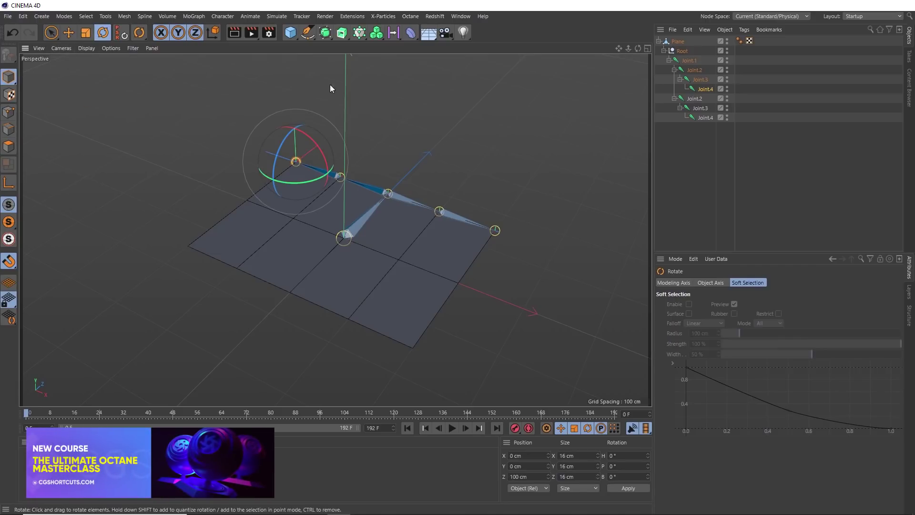
left_click(682, 61)
left_click(669, 60)
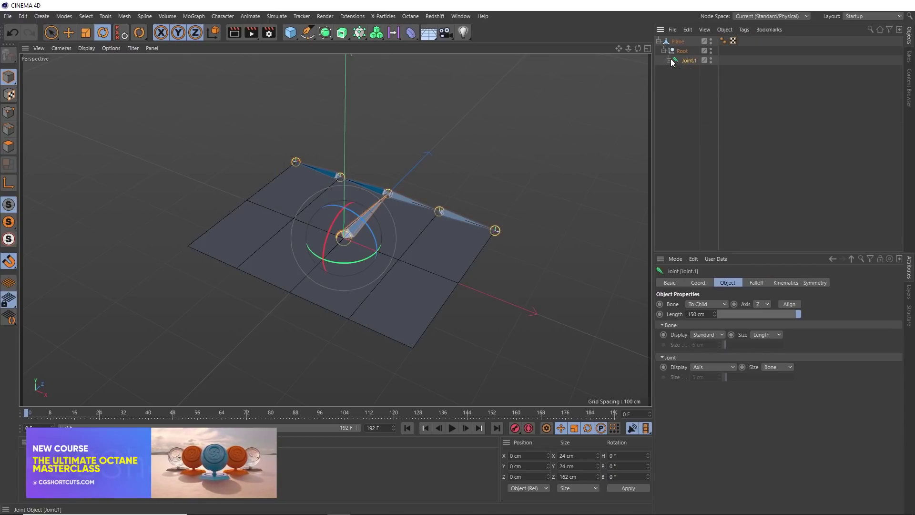
- Try tilting the whole joint chain about Joint.1, undo the rotation, and select the right branch's joints to check their pivots
mouse_move(332, 221)
left_mouse_down()
mouse_move(324, 235)
mouse_move(330, 213)
mouse_move(323, 233)
left_mouse_up()
key("ctrl+z")
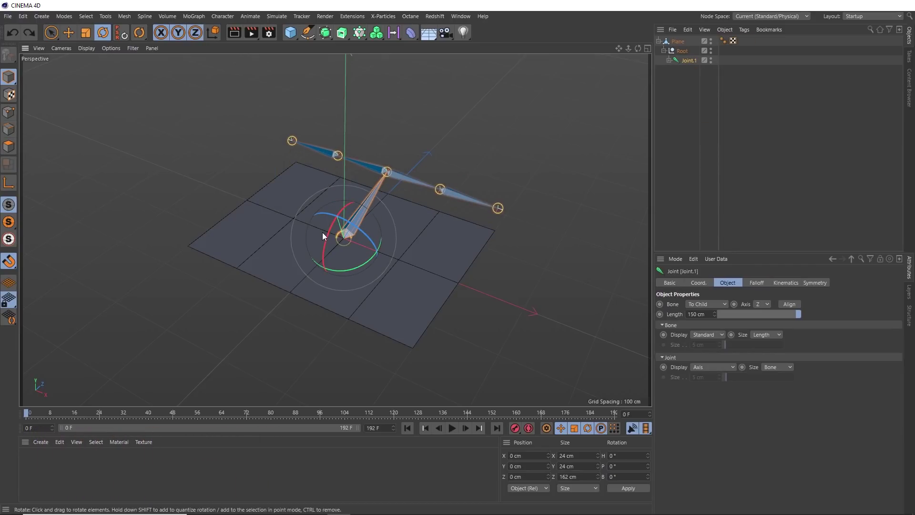
key("ctrl+z")
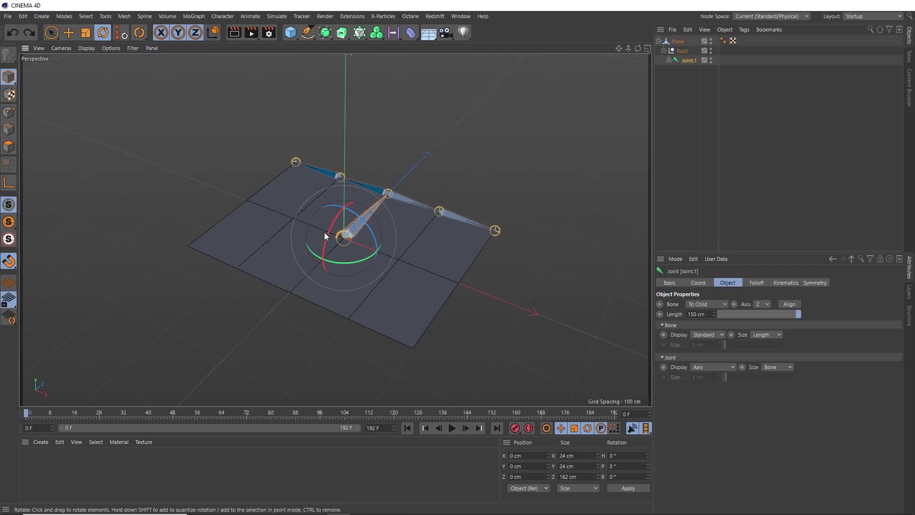
left_click(398, 195)
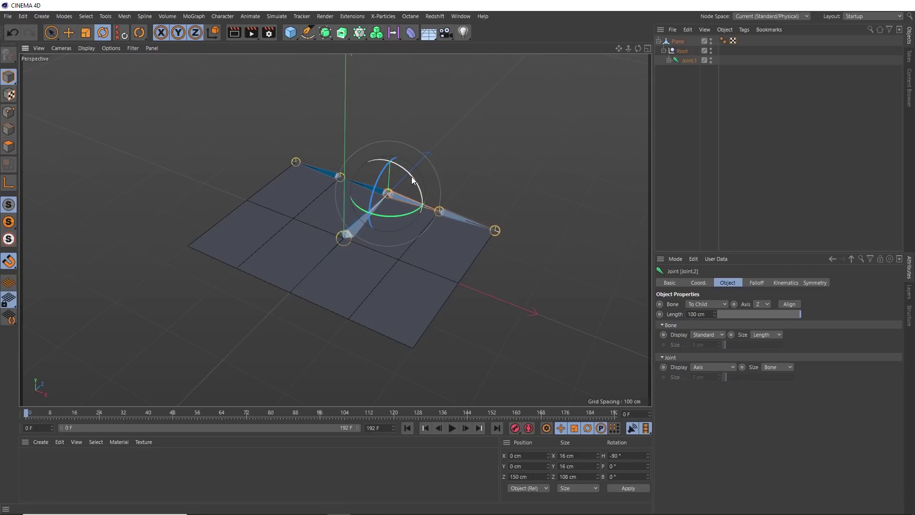
left_click(447, 203)
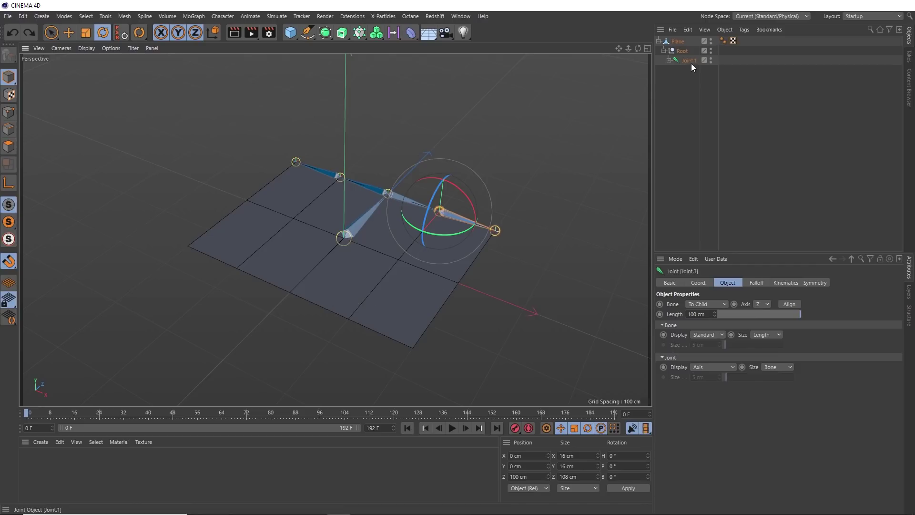
- Duplicate Joint.1 under Root, rename the copy Joint2 and rotate its heading to -180° so it follows the plane's front edge
left_click_drag(691, 59, 691, 60, "ctrl")
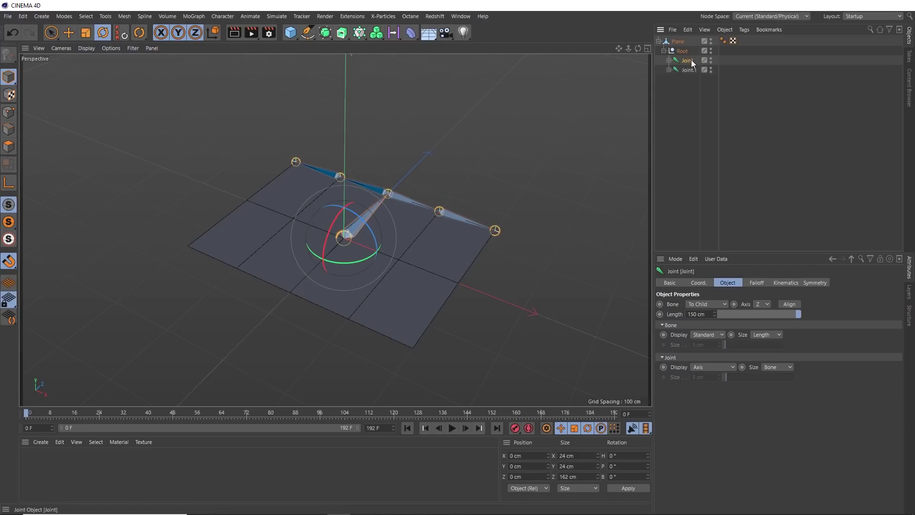
double_click(691, 60)
key("Return")
left_click_drag(358, 262, 295, 155)
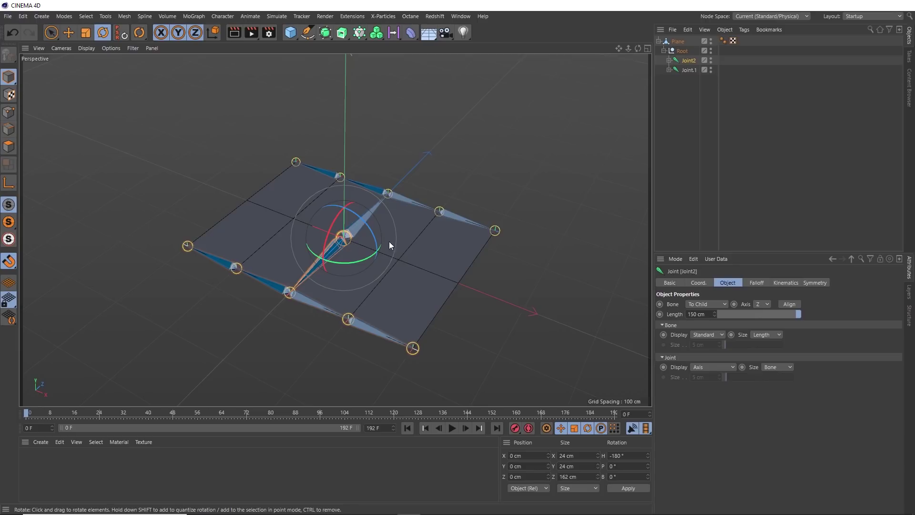
- Move the Root null out of the Plane, and select all of its child joints together with the Plane, excluding Root
left_click_drag(684, 50, 672, 96)
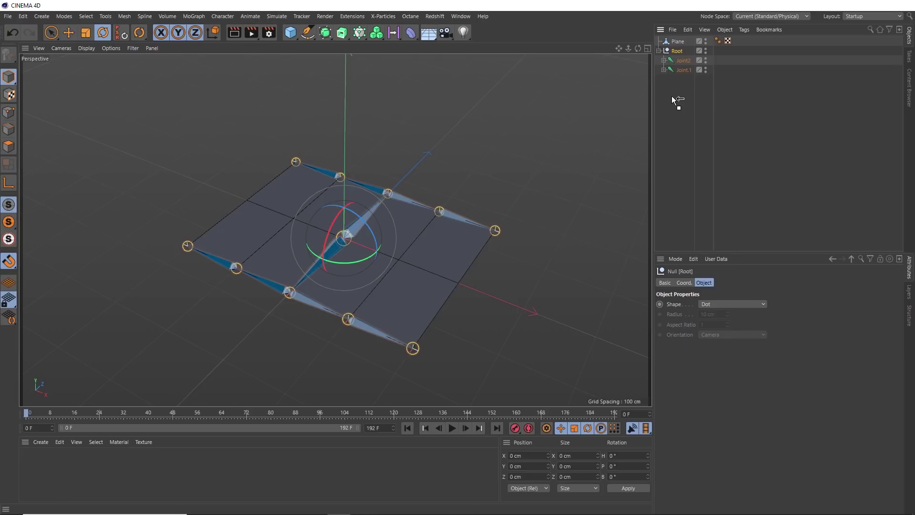
right_click(676, 50)
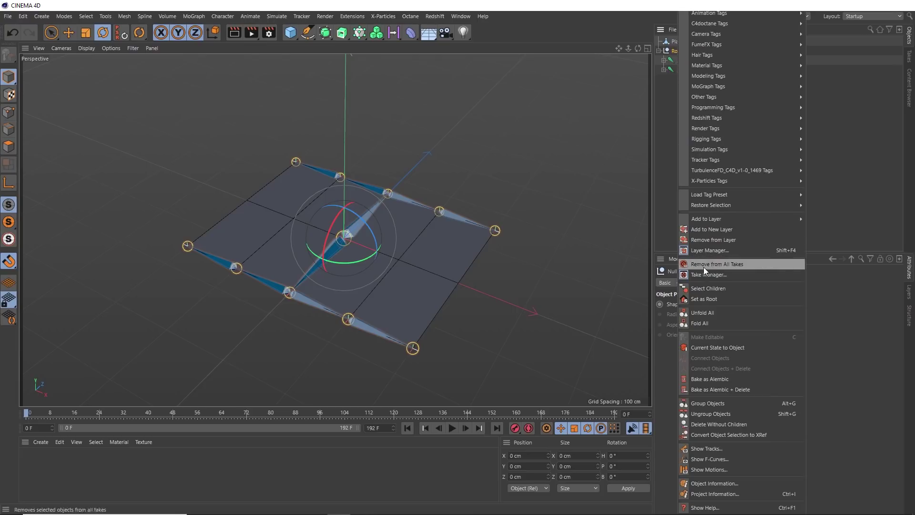
left_click(710, 288)
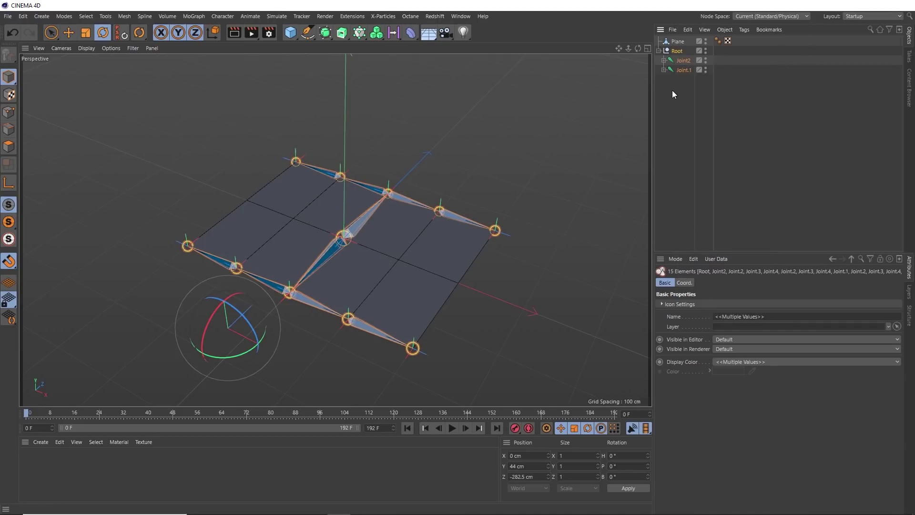
left_click(682, 51, "ctrl")
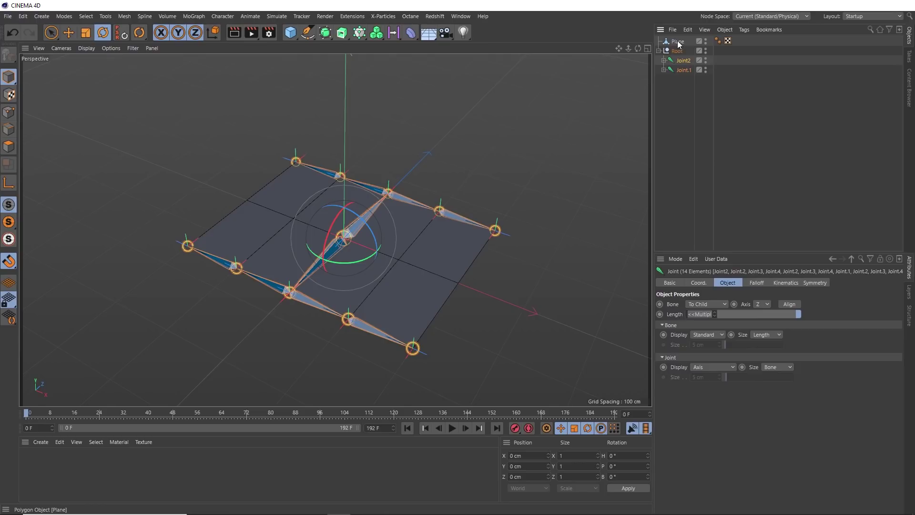
left_click(678, 41, "ctrl")
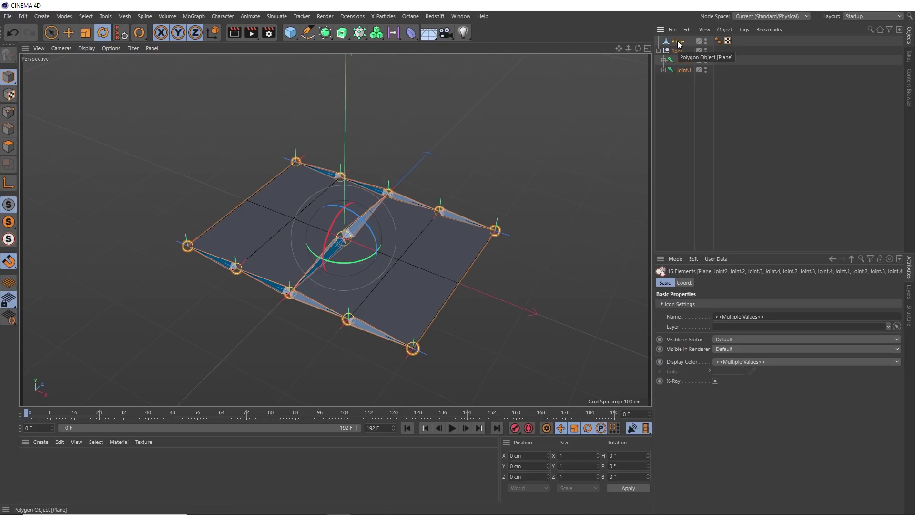
- Bind the selected joints to the Plane with Smooth Strength and Falloff Strength both set to 0%
left_click(224, 17)
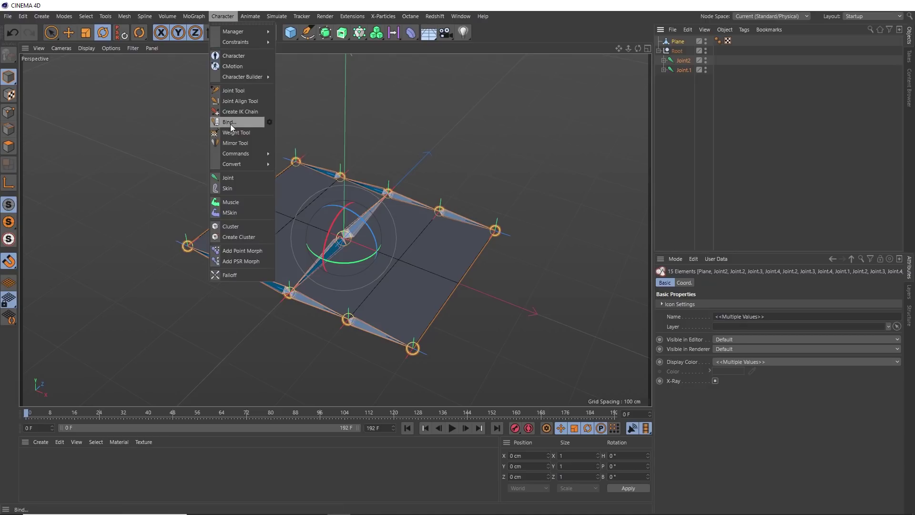
left_click(268, 122)
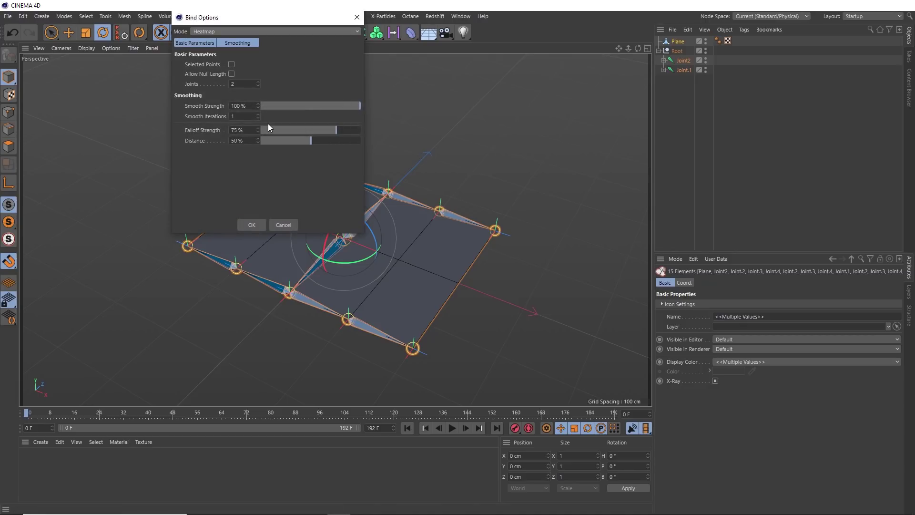
left_click(246, 44)
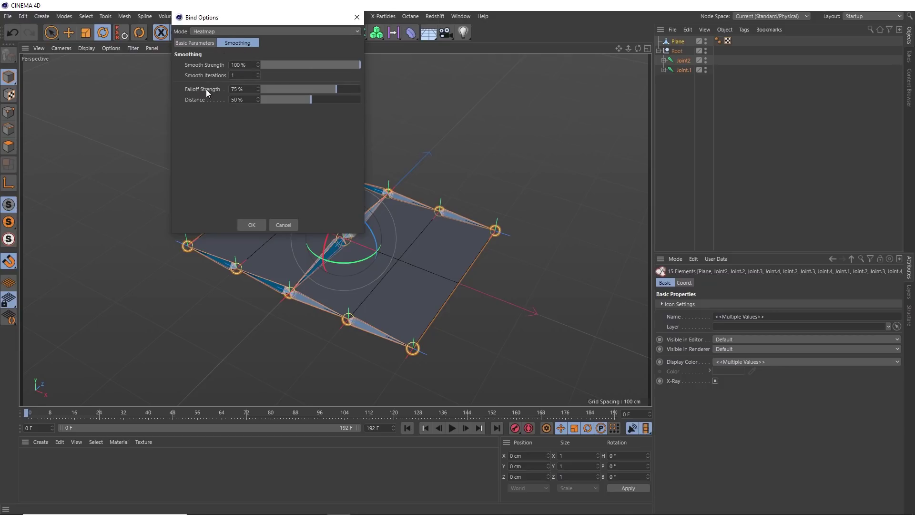
left_click_drag(277, 88, 250, 64)
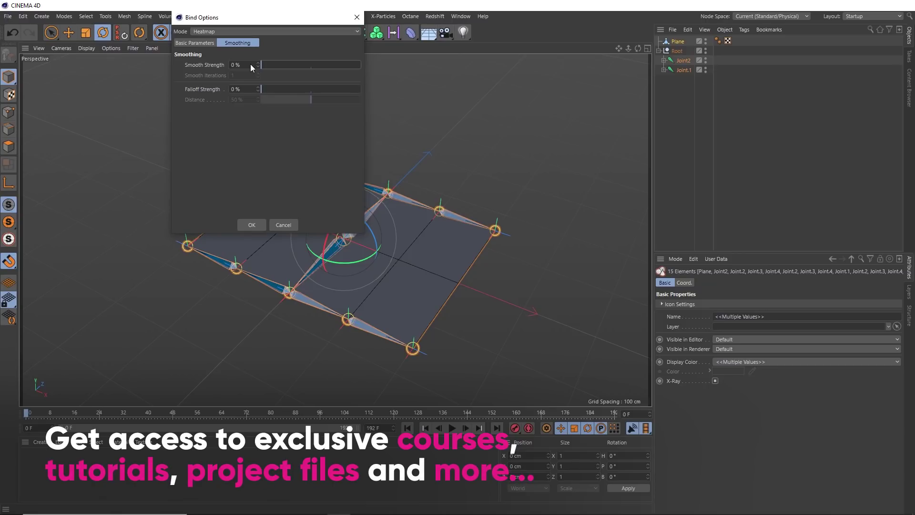
left_click(249, 223)
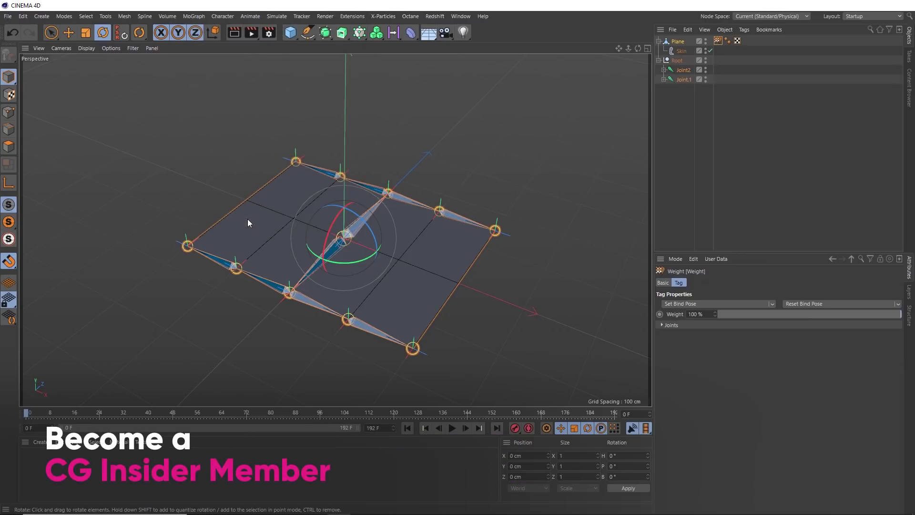
- Try pitching Joint2 to test how the bound plane deforms, and undo the rotation
left_click(677, 71)
left_click_drag(337, 216, 342, 251)
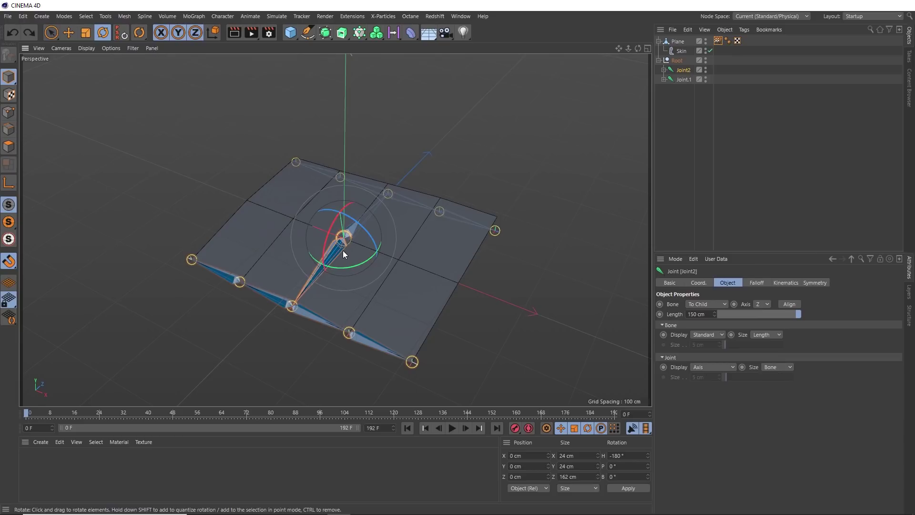
key("ctrl+z")
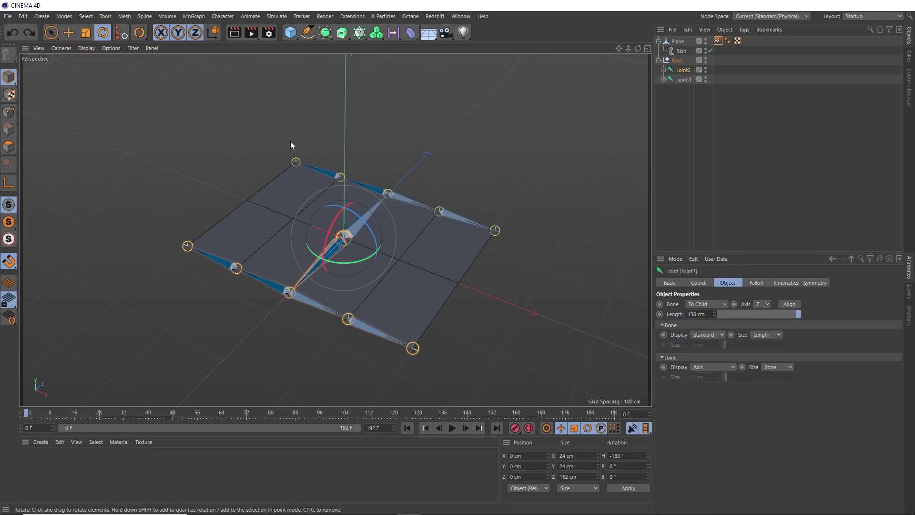
- With the Weight Tool, paint 100% weight for Joint2 on the middle point of the plane's front edge
left_click(230, 16)
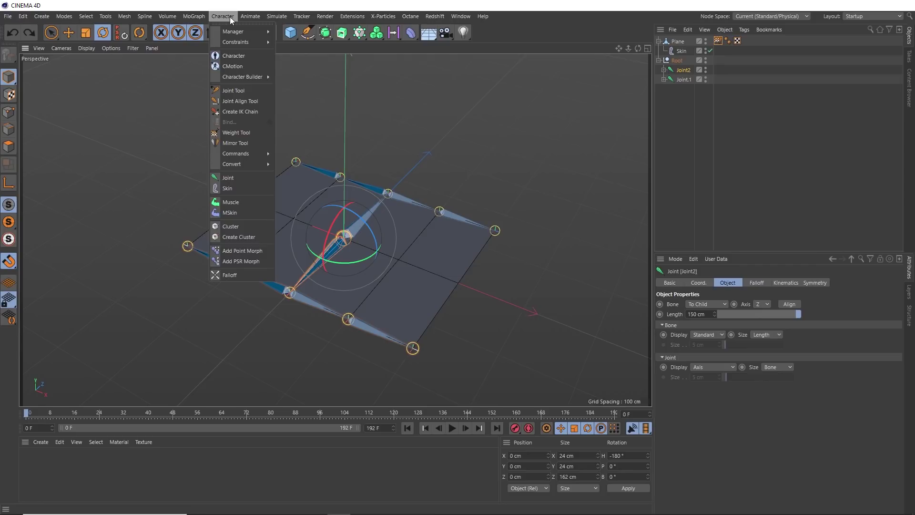
left_click(237, 133)
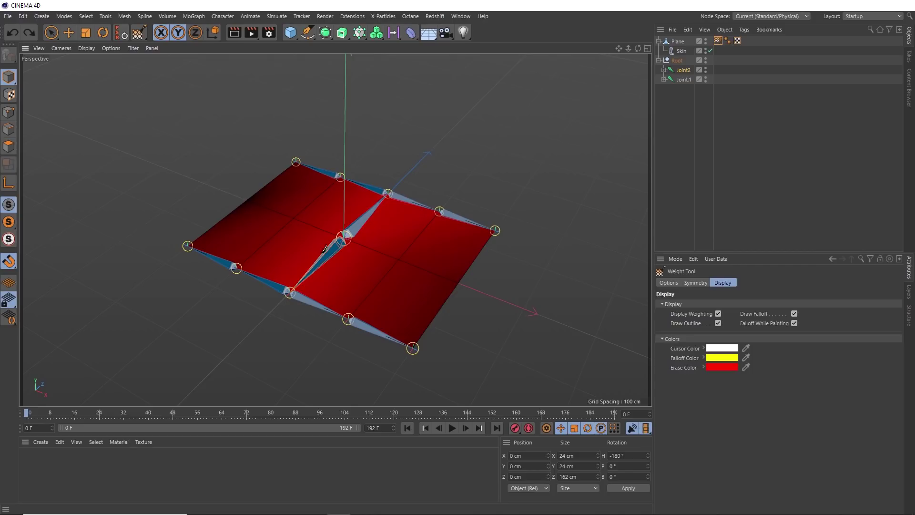
left_click(684, 72)
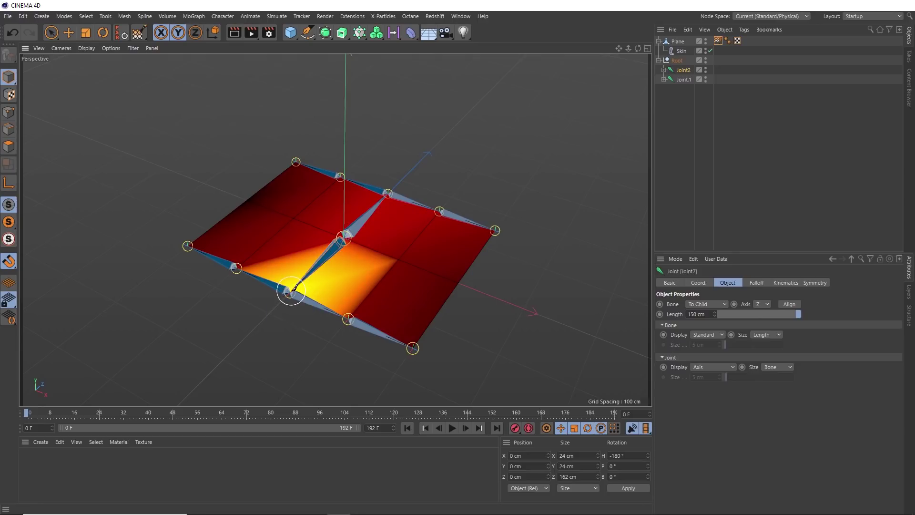
- Expand Joint2 and paint full weights for its first Joint.2 and Joint.3 on their points along the front edge's right half
left_click(664, 70)
left_click(686, 80)
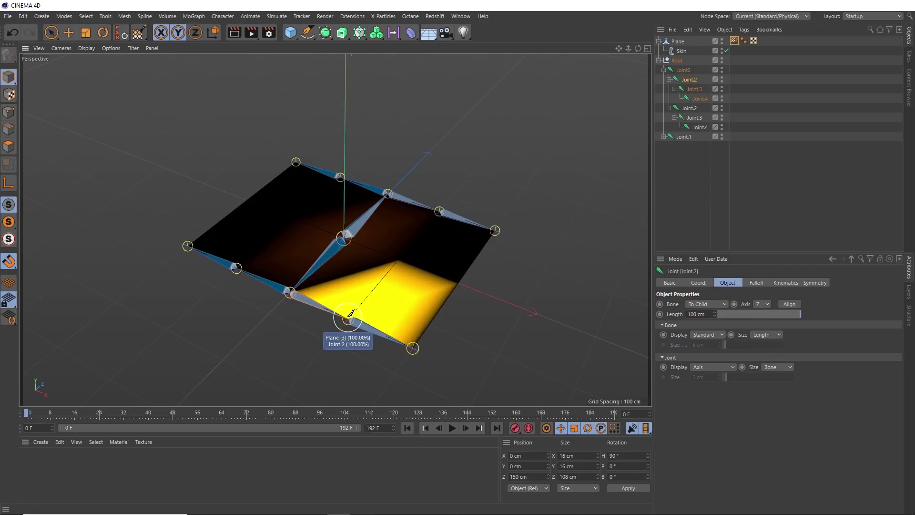
left_click(695, 90)
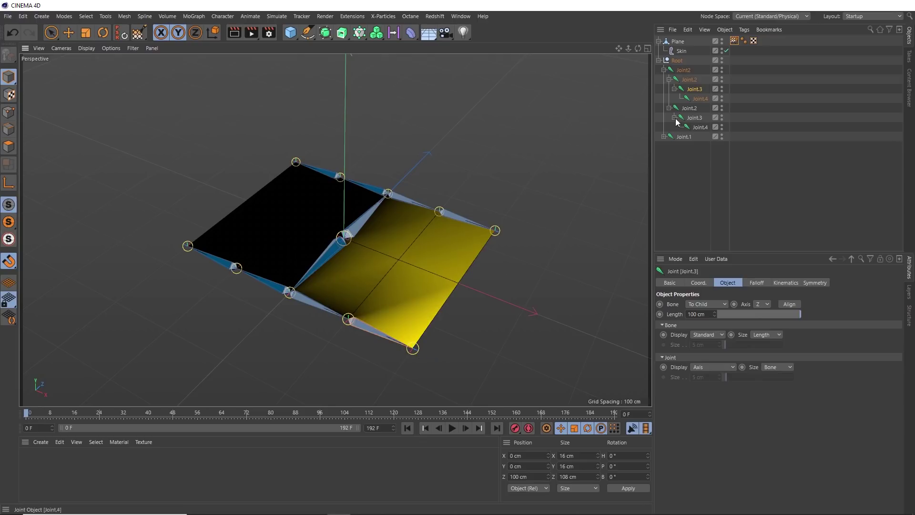
- Paint full weights for Joint2's second Joint.2 and Joint.3 on their points along the front edge's left half
left_click(686, 108)
left_click_drag(238, 266, 241, 264)
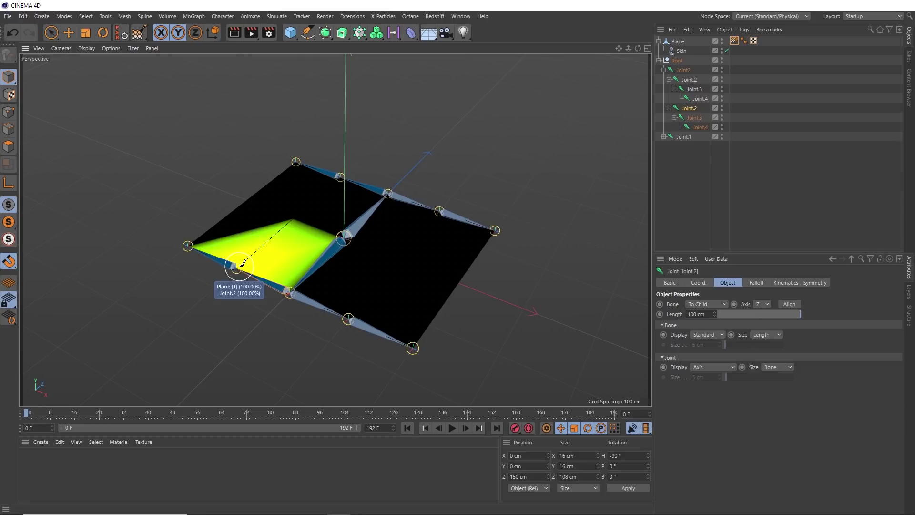
left_click(692, 117)
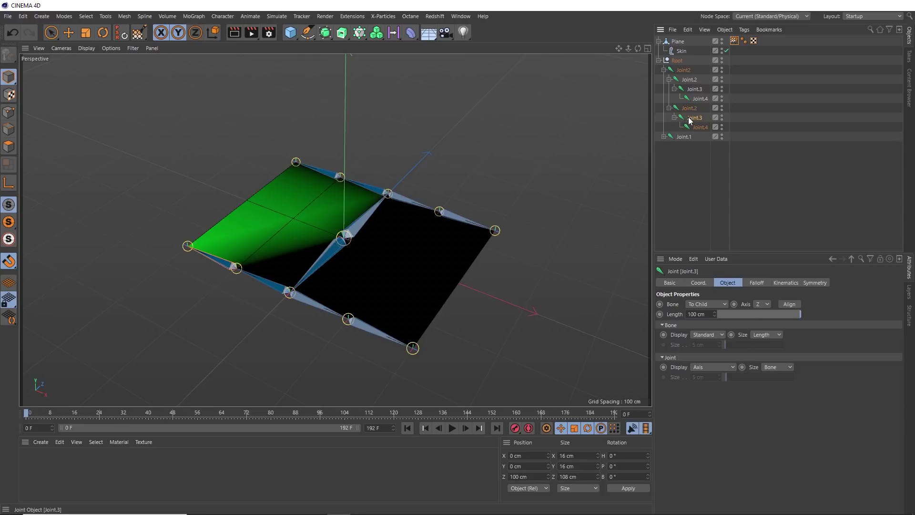
left_click_drag(185, 245, 188, 244)
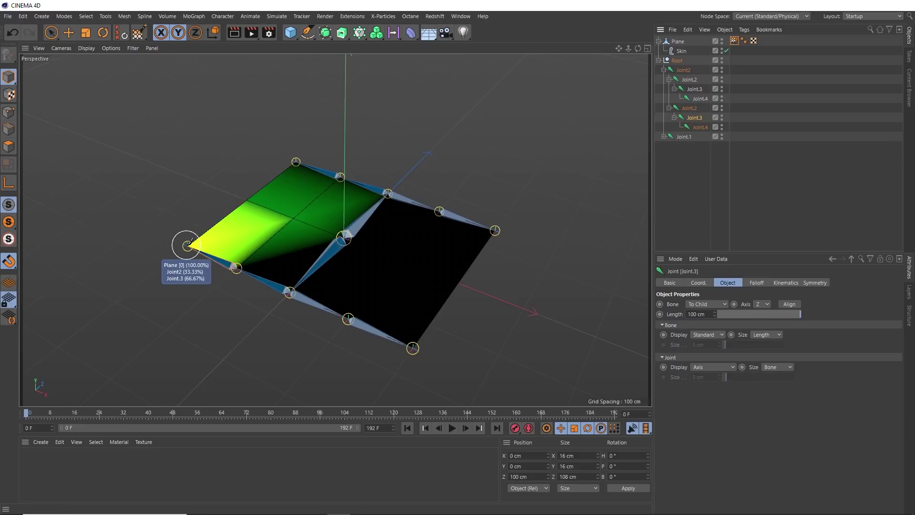
key("ctrl+z")
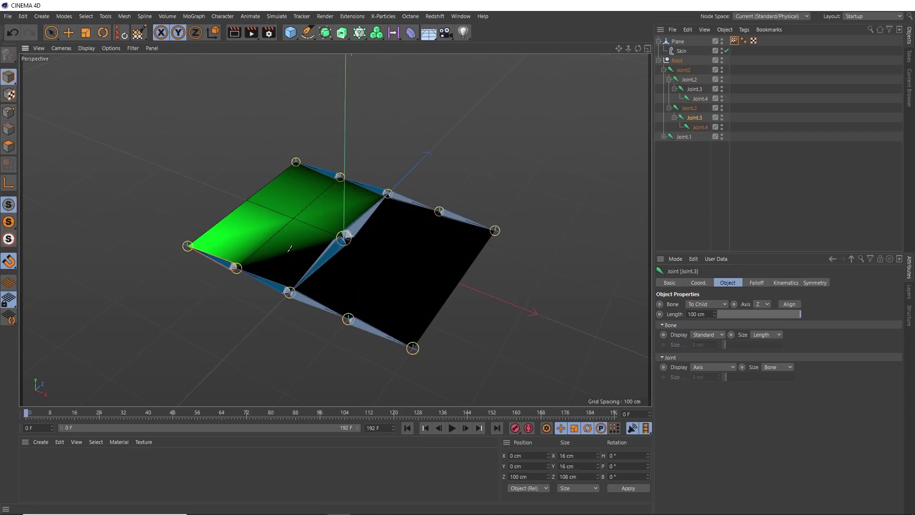
- Collapse Joint2, expand Joint.1 and paint 100% weight for Joint.1 on the middle point of the rear edge
left_click(663, 70)
left_click(663, 79)
left_click(682, 81)
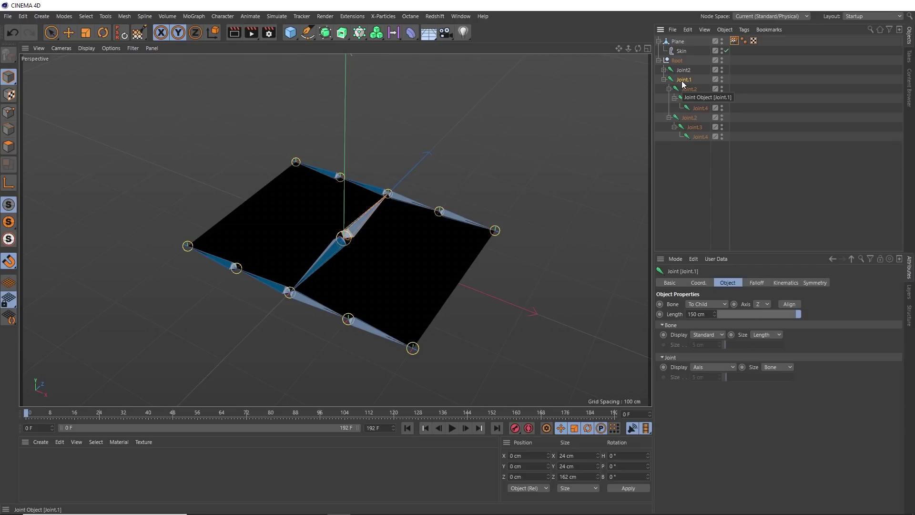
mouse_move(385, 190)
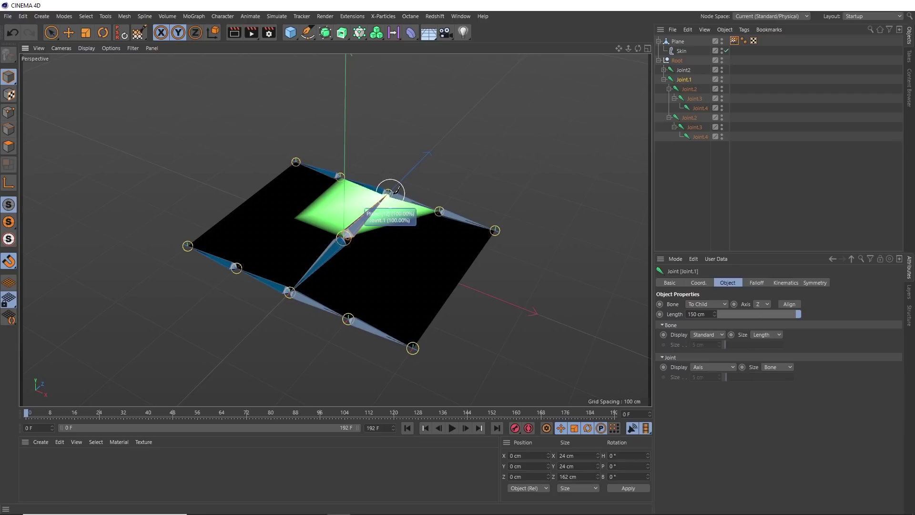
- Paint full weights for Joint.1's first Joint.2 and Joint.3 on their rear-edge and centre-line points in the plane's left half
left_click(689, 91)
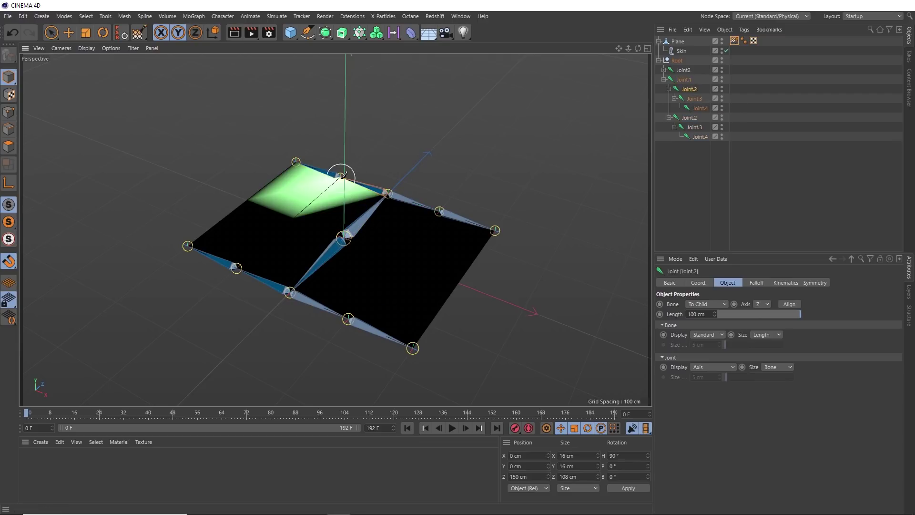
mouse_move(303, 213)
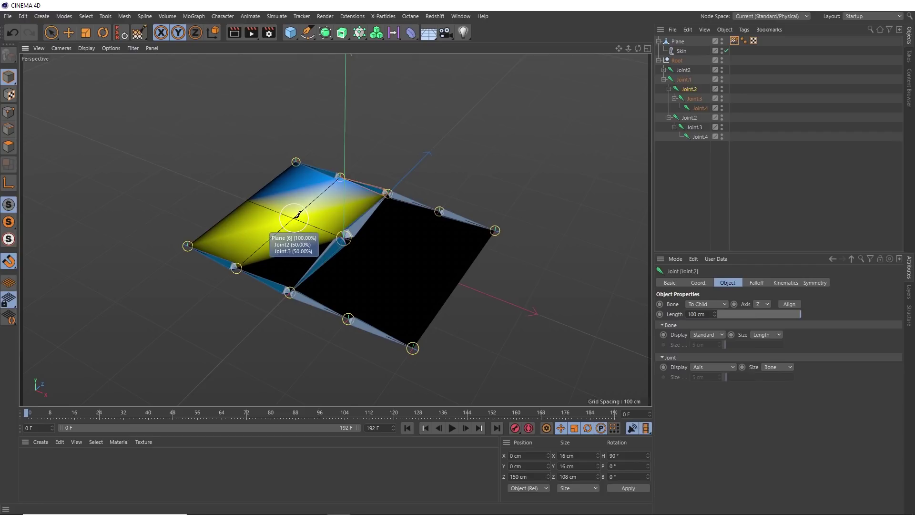
left_click(299, 215)
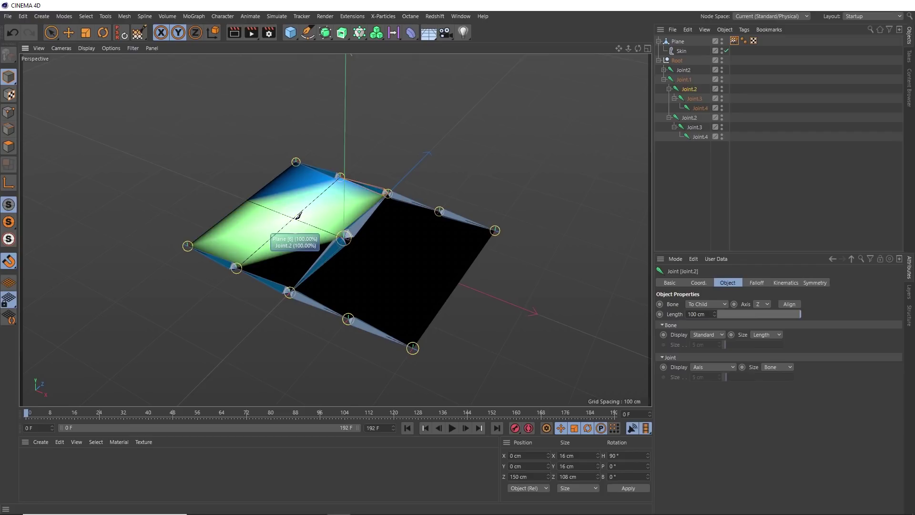
left_click(686, 102)
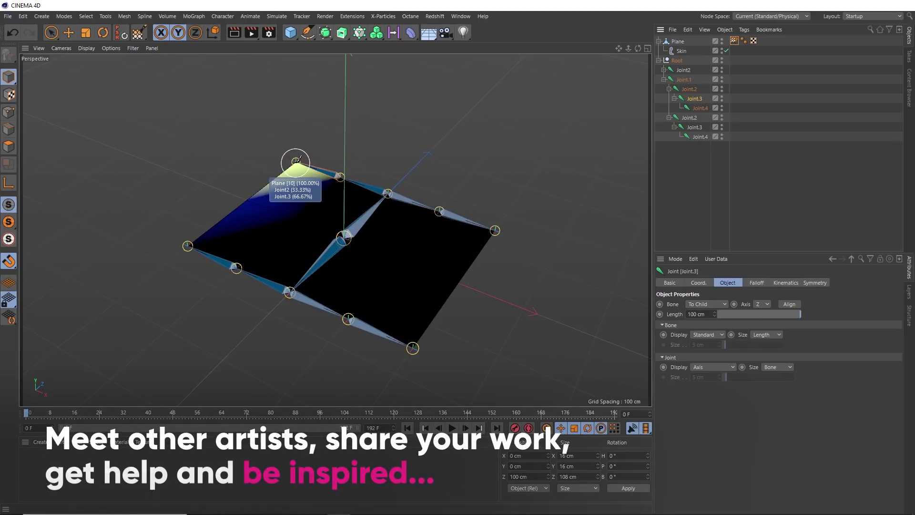
left_click(251, 196)
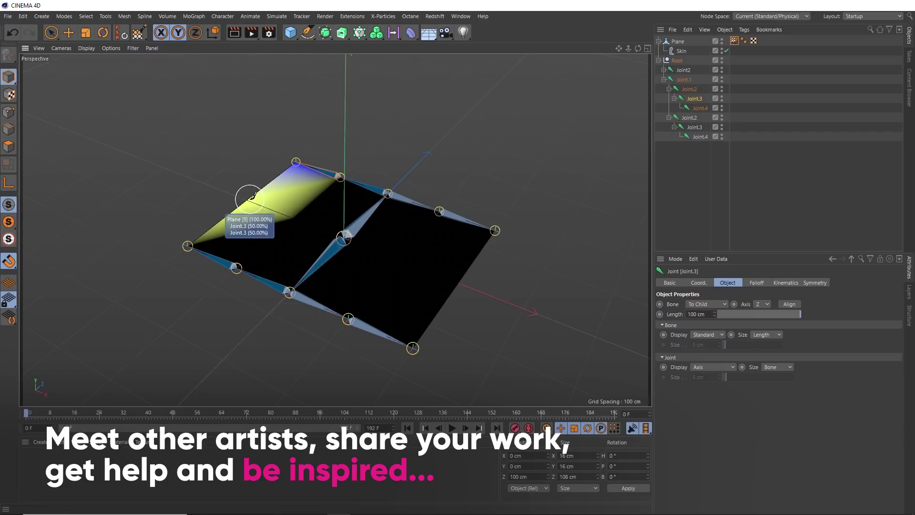
left_click(252, 196)
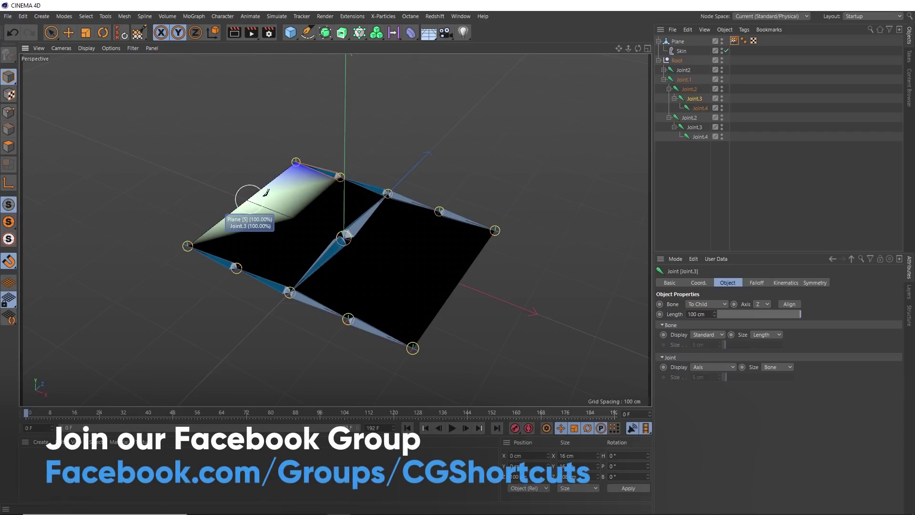
- Paint weights for Joint.1's second Joint.2 and Joint.3 on their rear-edge and centre-line points in the plane's right half
left_click(688, 118)
left_click(436, 206)
left_click(399, 254)
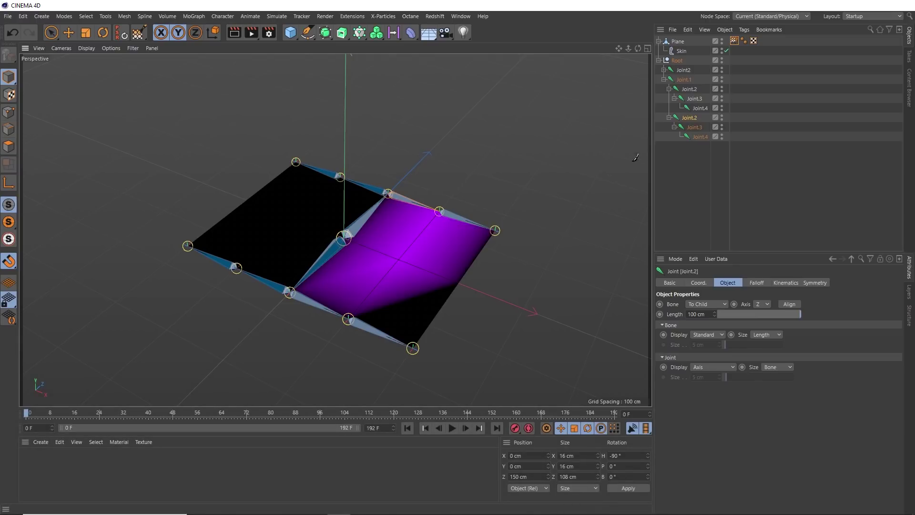
left_click(695, 127)
left_click(490, 229)
left_click_drag(459, 262, 462, 280)
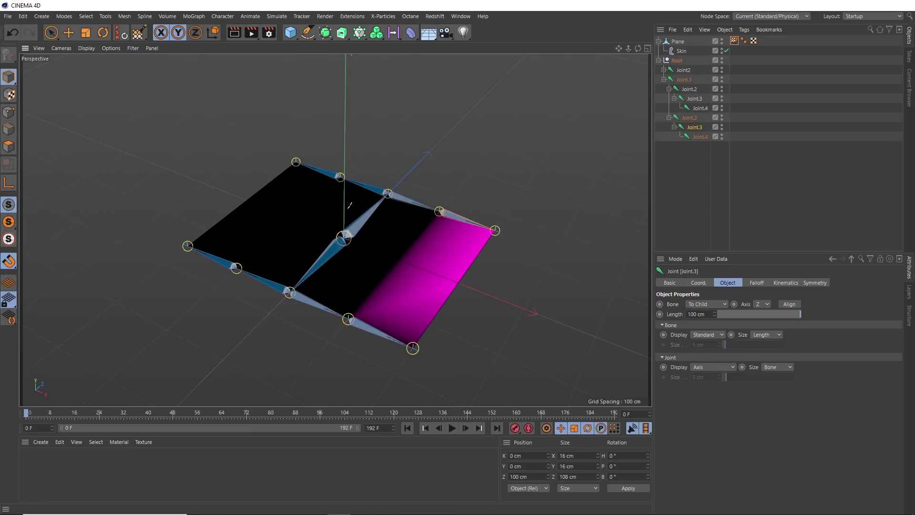
- Test the painted weights by rotating Joint.1 and its right-branch Joint.2 in turn, undoing each rotation
left_click(100, 35)
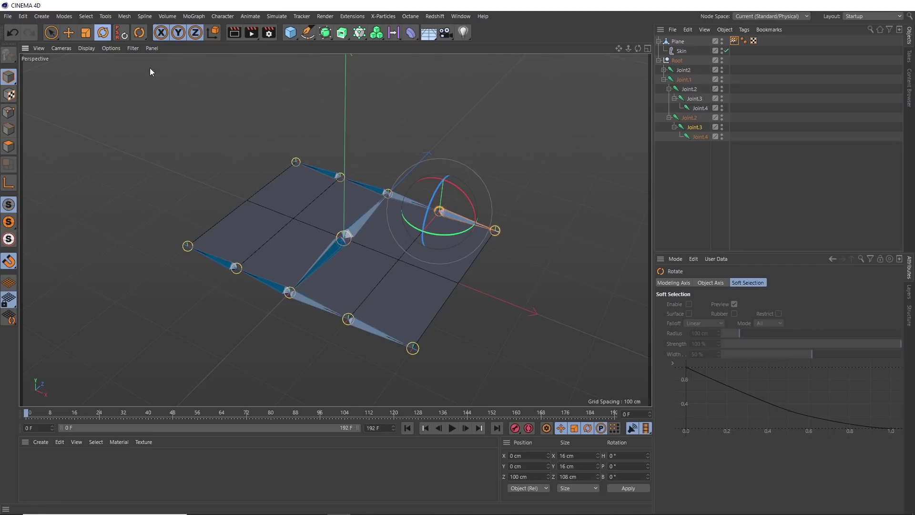
left_click(358, 222)
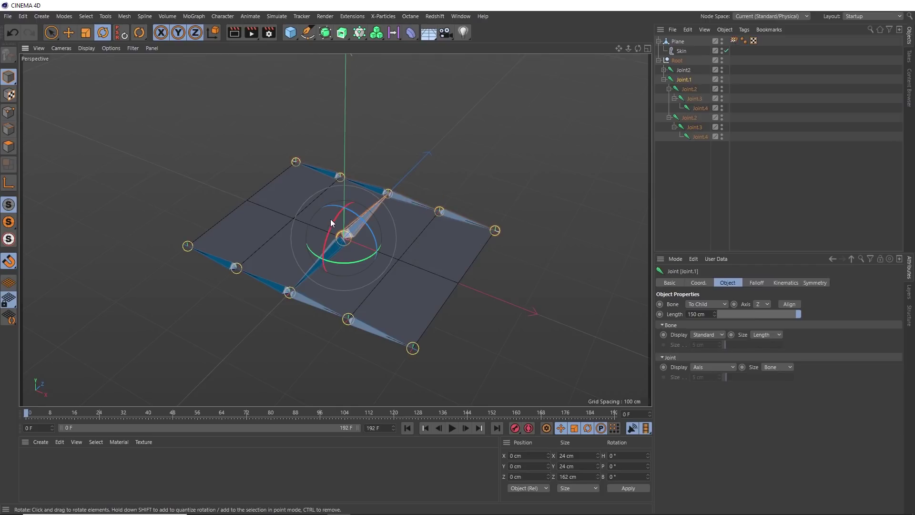
left_click_drag(333, 218, 328, 244)
key("ctrl+z")
left_click(402, 198)
left_click_drag(416, 181, 398, 190)
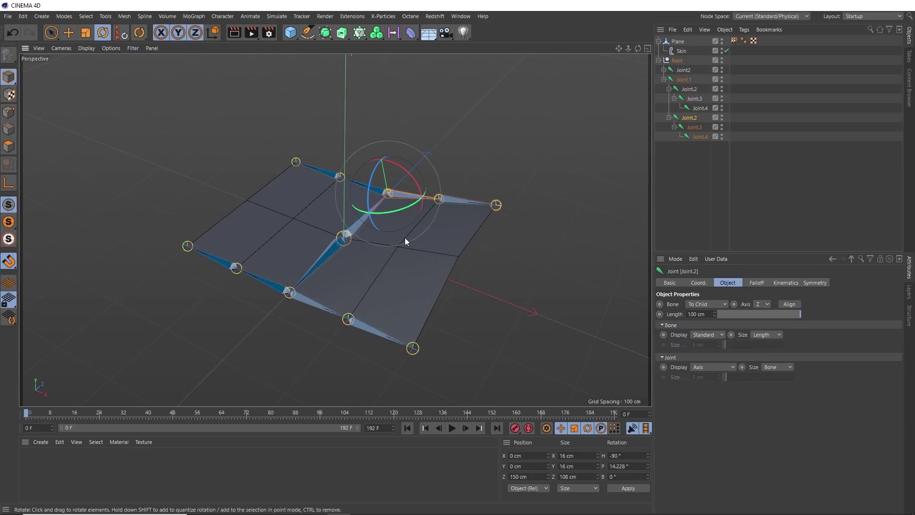
key("ctrl+z")
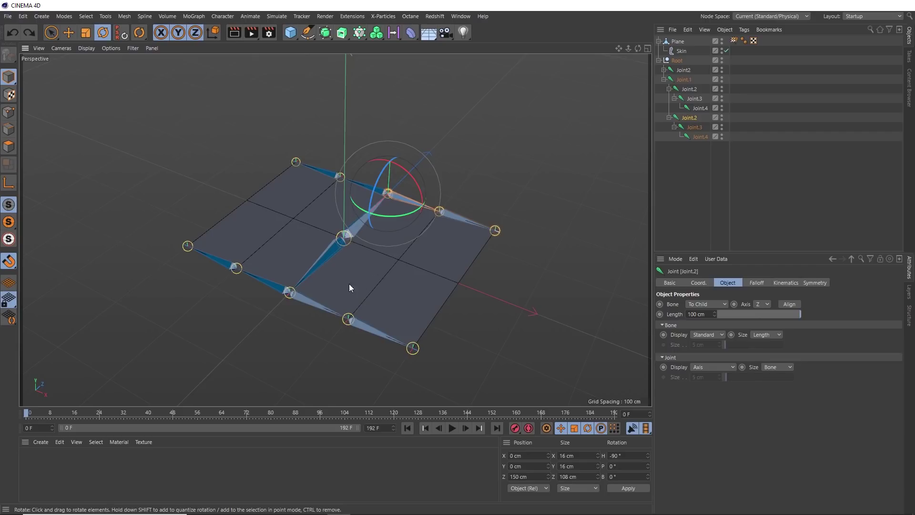
- Try rotating the right-branch Joint.2 of both chains together to fold that side, and undo the rotation
left_click(310, 305, "shift")
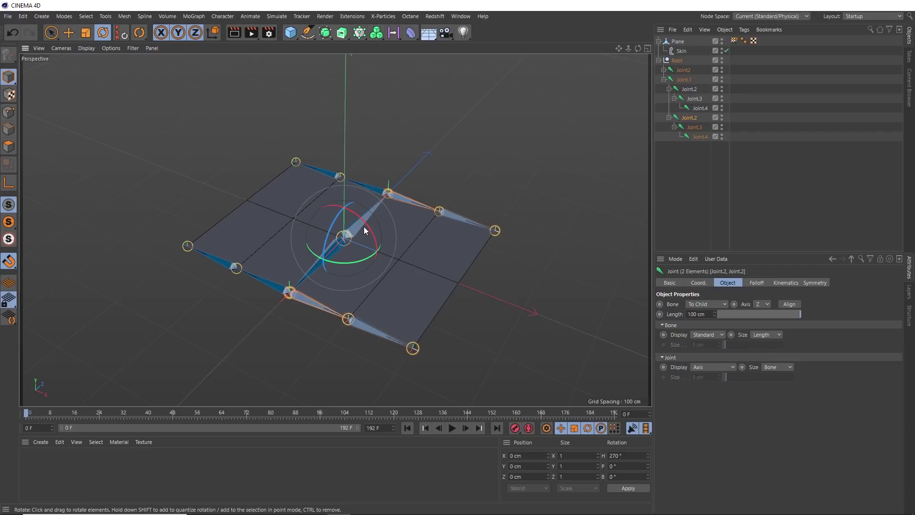
left_click_drag(369, 230, 351, 227)
key("ctrl+z")
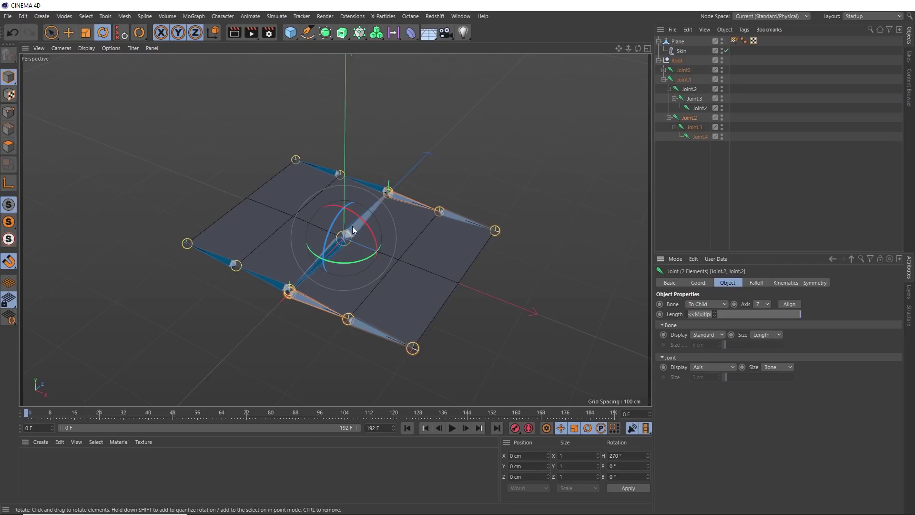
- Add a Pose Morph tag to the Root null
left_click(677, 61)
right_click(678, 64)
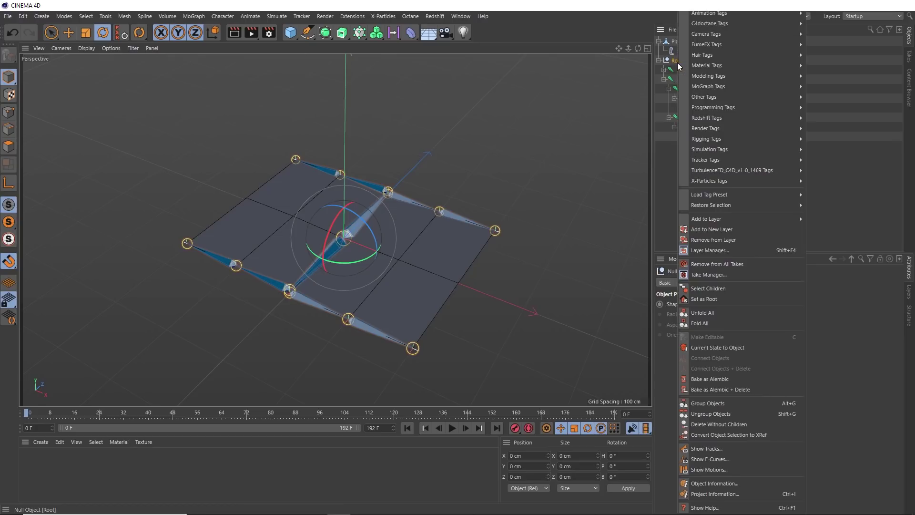
mouse_move(703, 139)
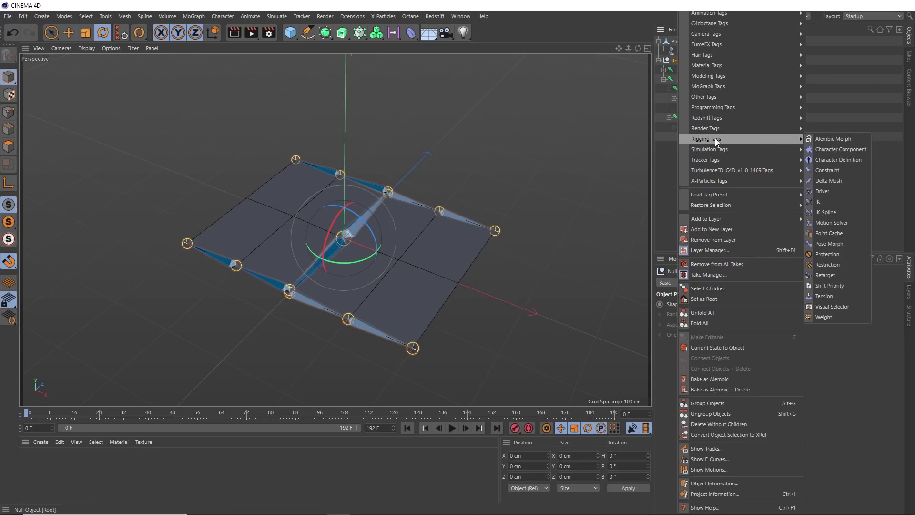
left_click(831, 245)
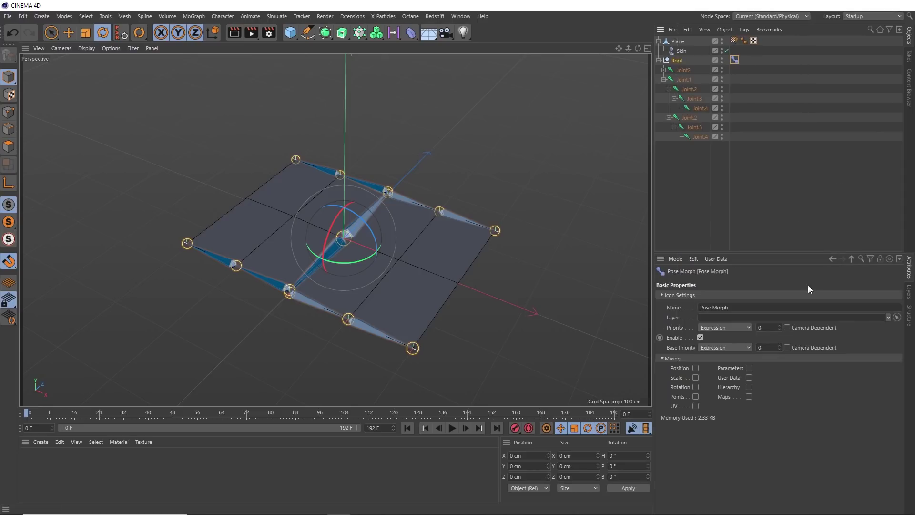
- Enable Hierarchy and Rotation mixing for the Pose Morph tag and delete its Pose.0 entry
left_click(748, 387)
left_click(696, 387)
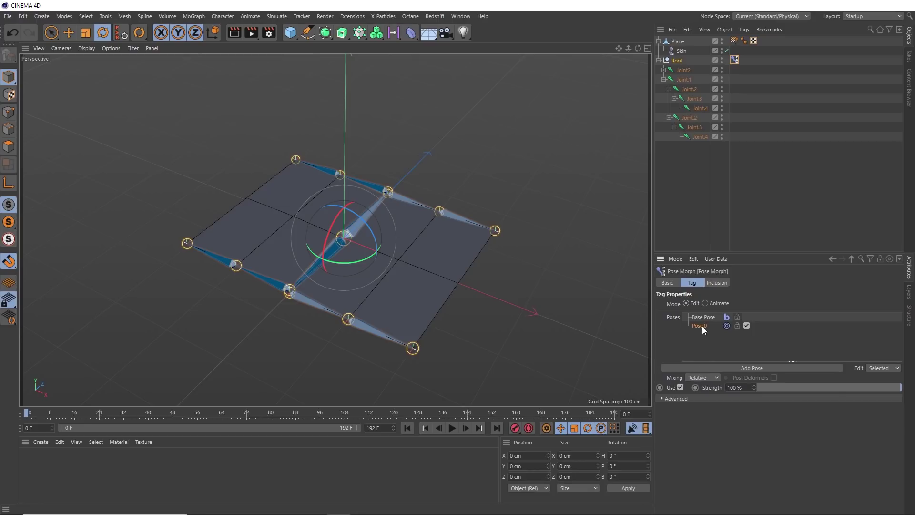
key("Delete")
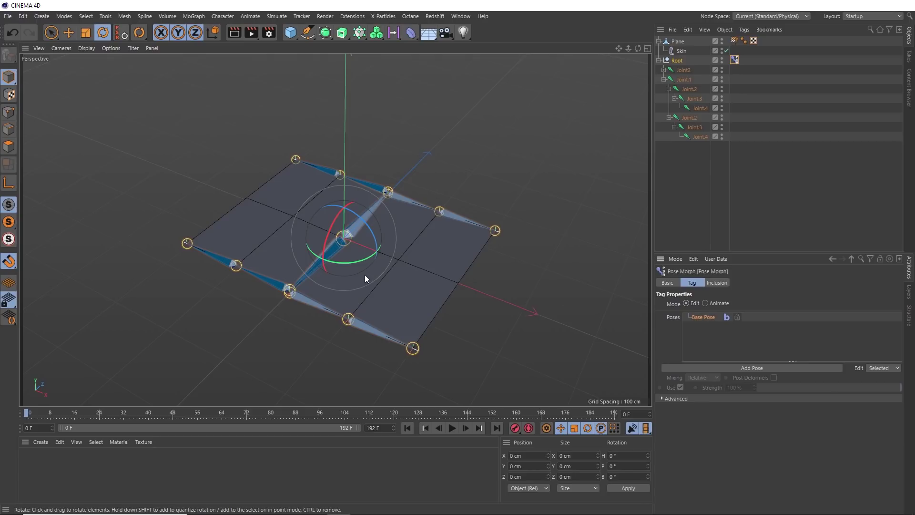
- Rename the base pose as "unfolded" and add a new pose named "fold1"
double_click(694, 319)
type("unfolded")
key("Return")
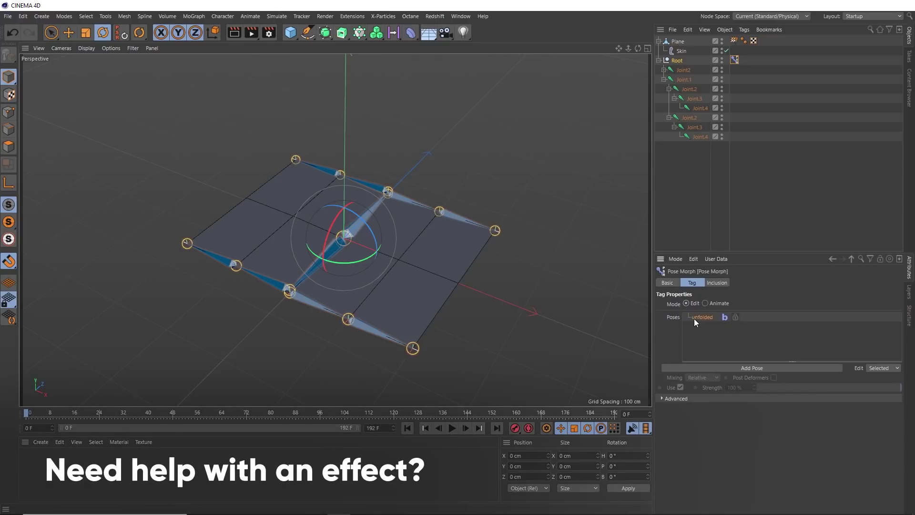
left_click(696, 366)
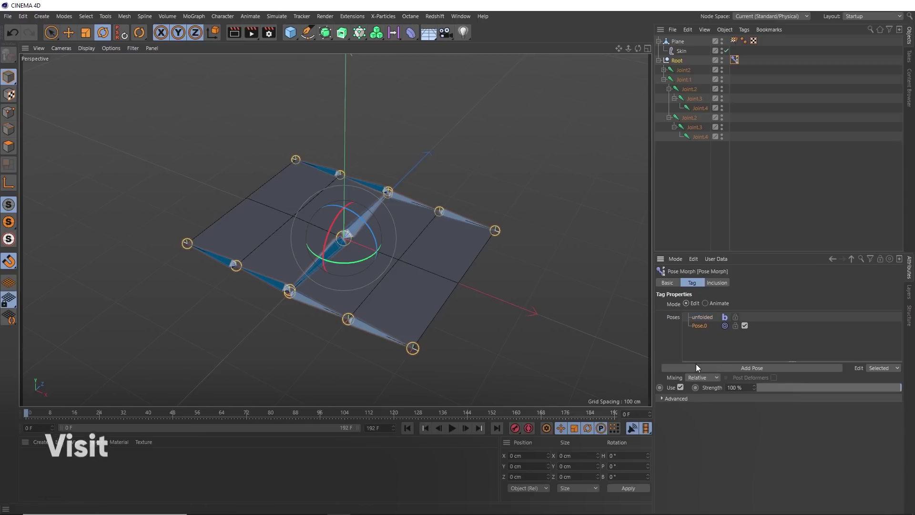
double_click(703, 326)
type("fold1")
key("Return")
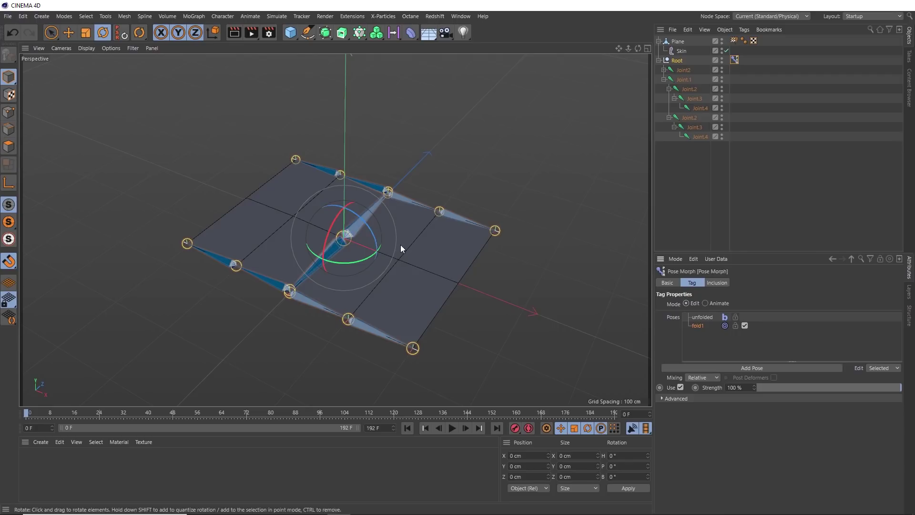
- Fold both outer panels inward in fold1 by rotating each side's pair of Joint.3 joints about 179°
left_click(451, 215)
left_click(369, 328, "shift")
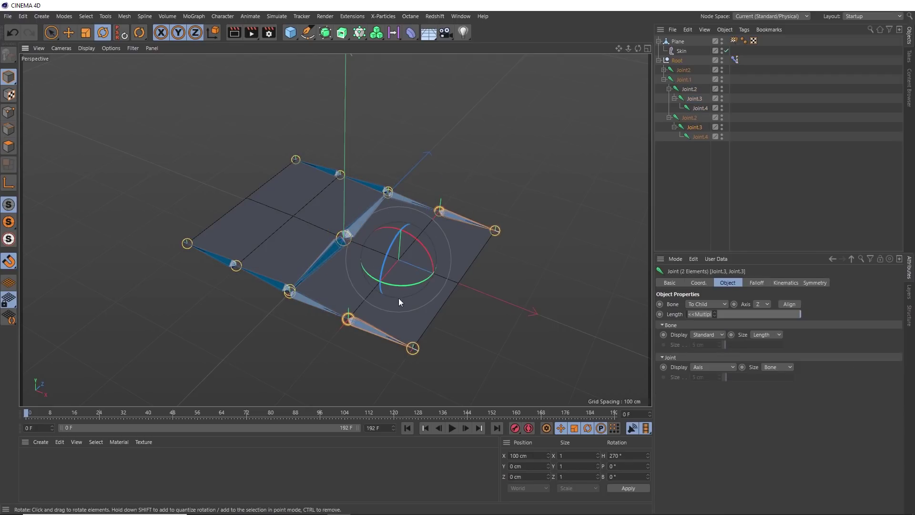
left_click_drag(422, 241, 376, 268)
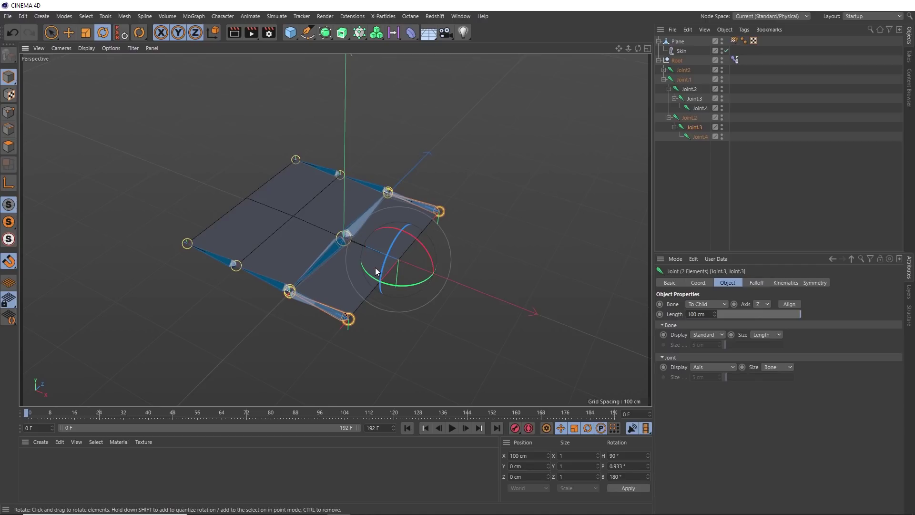
left_click(336, 174)
left_click(235, 263, "shift")
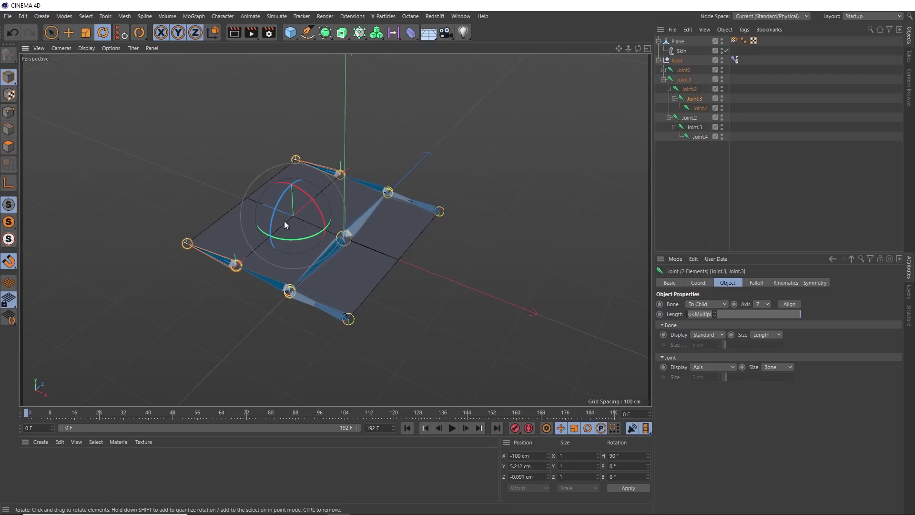
left_click_drag(306, 199, 267, 264)
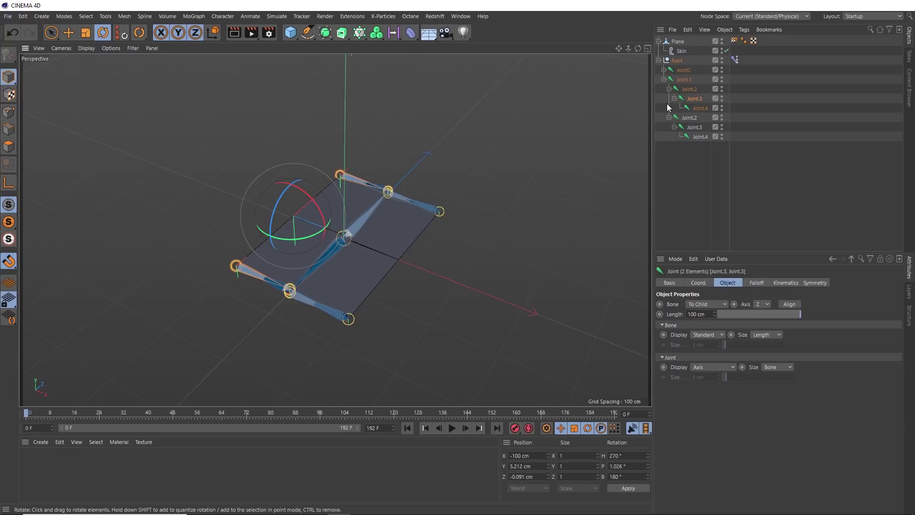
- Test the fold1 pose in Animate mode by varying its strength and returning it to 100 %
left_click(735, 60)
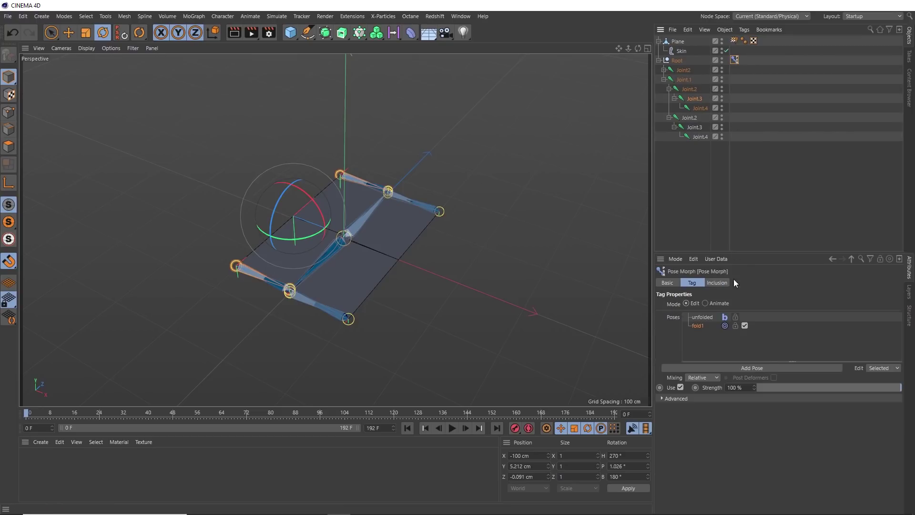
left_click(725, 303)
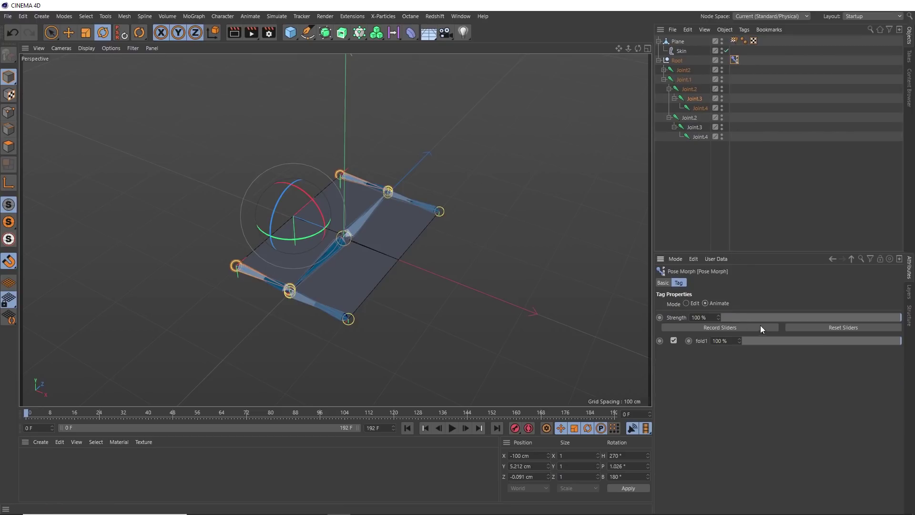
left_click_drag(863, 338, 907, 348)
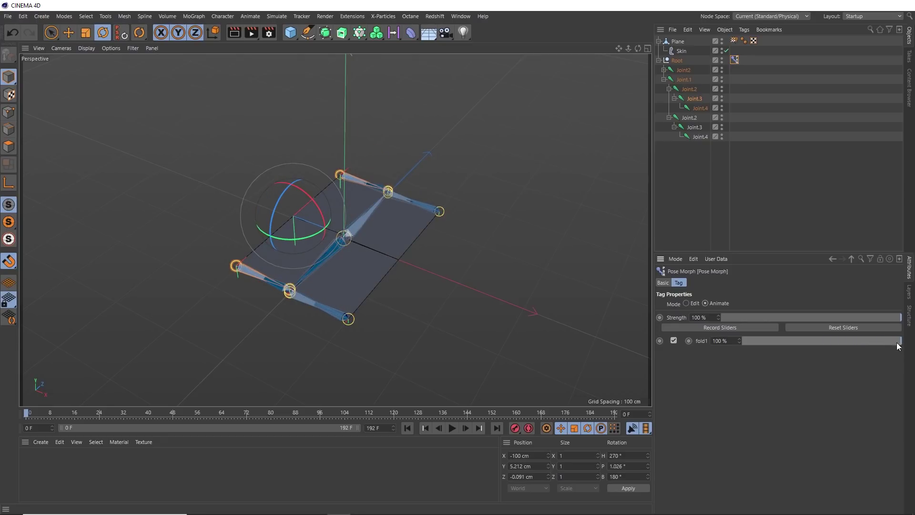
- Switch the Pose Morph tag back to Edit mode and add a pose named "fold2"
left_click(693, 303)
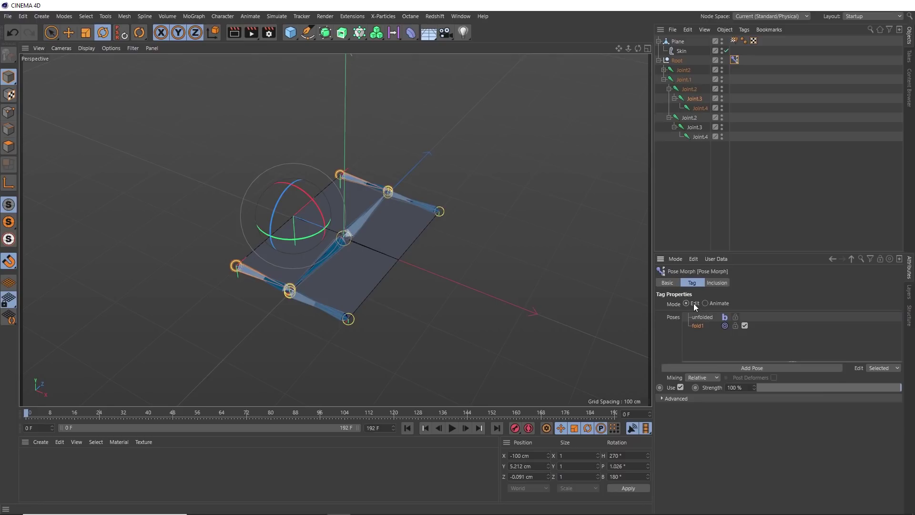
left_click(707, 367)
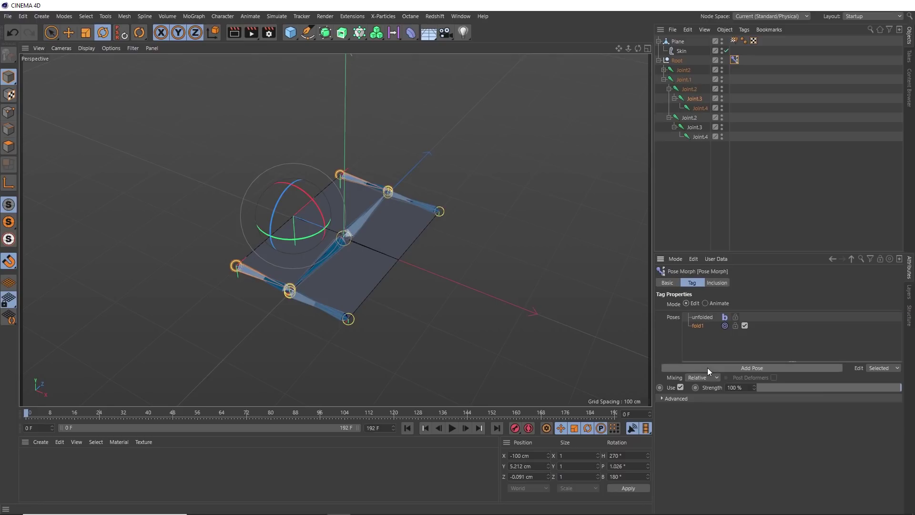
double_click(700, 336)
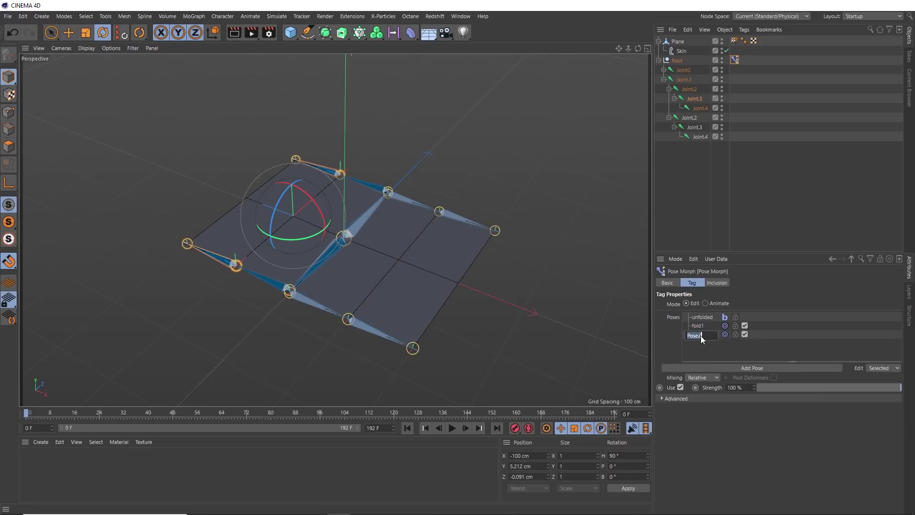
type("fold2")
key("Return")
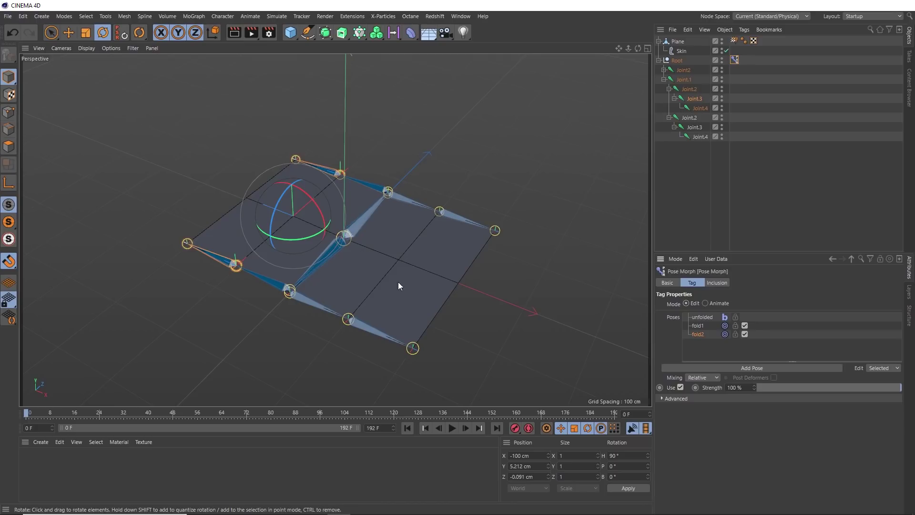
- Fold the plane's rear half over the front half in fold2 by rotating Joint.1 to a pitch of about 178°
left_click(714, 304)
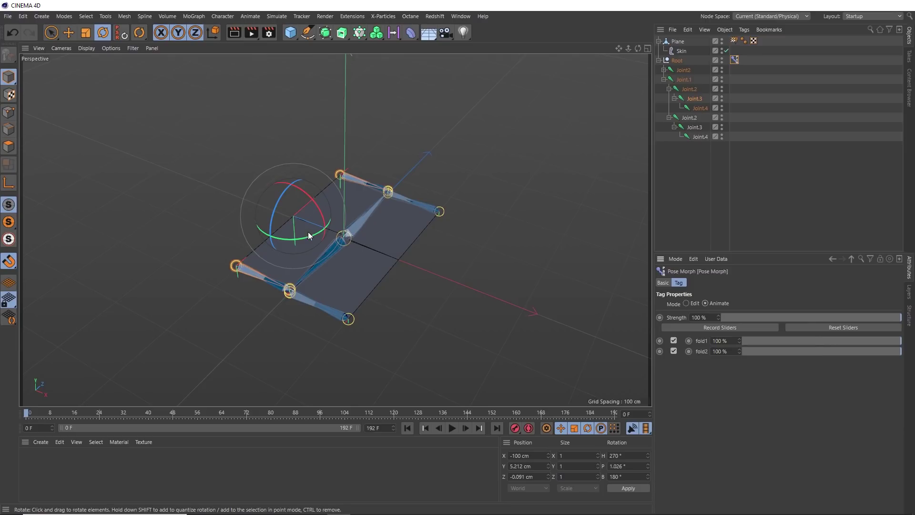
left_click(687, 303)
left_click(357, 222)
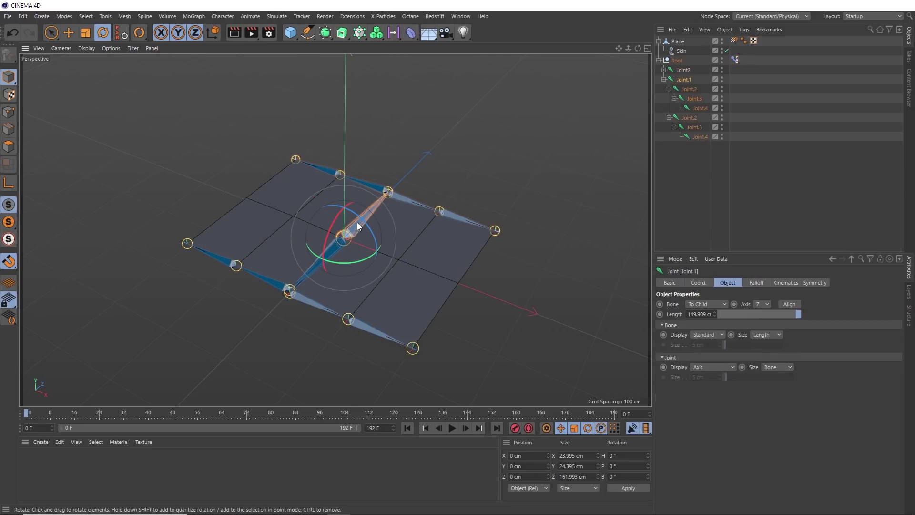
left_click_drag(356, 221, 386, 364)
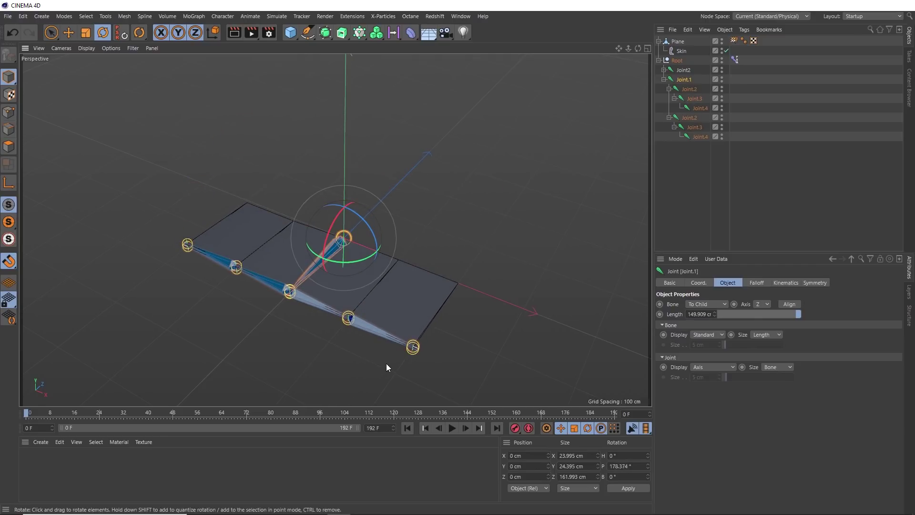
- Test the fold1 and fold2 poses in Animate mode by lowering their strengths and returning both to 100 %
left_click(735, 59)
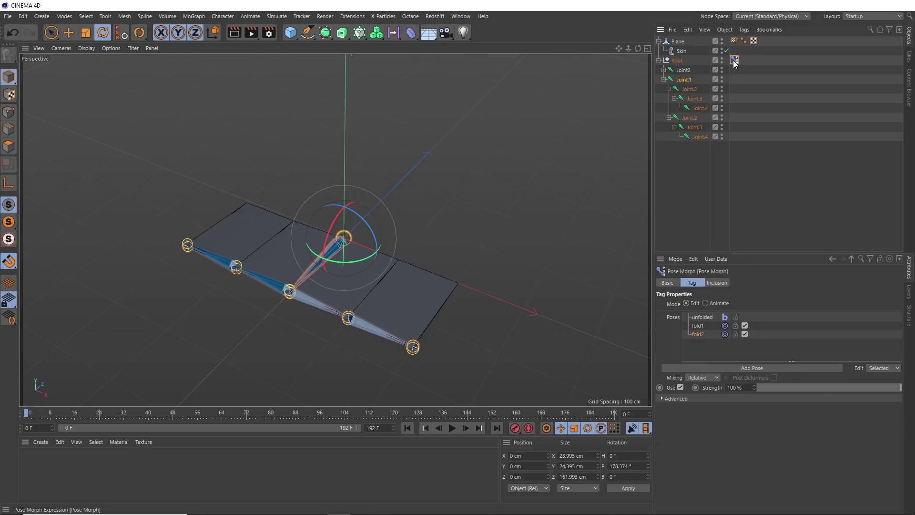
left_click(724, 305)
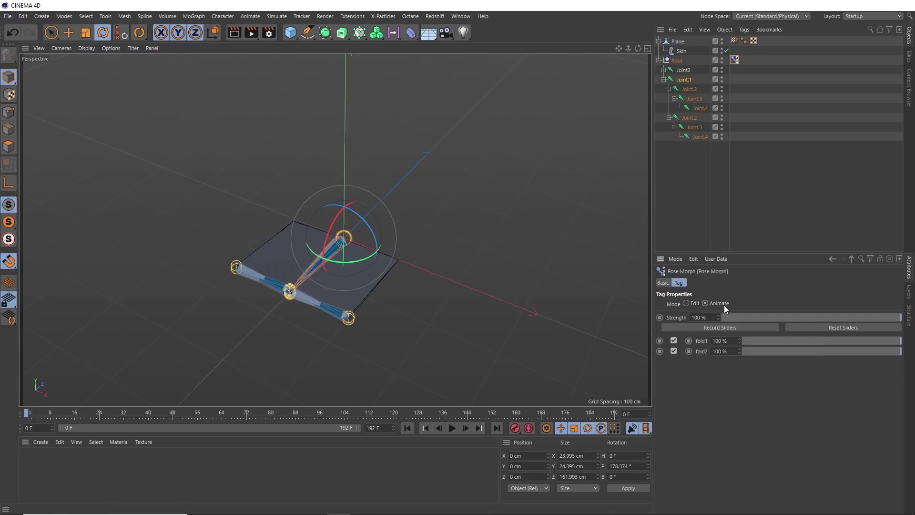
left_click_drag(903, 352, 733, 353)
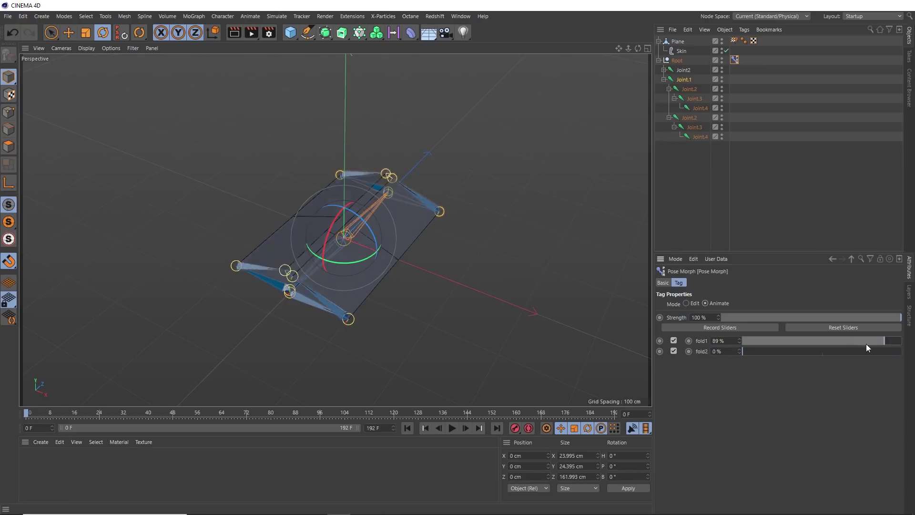
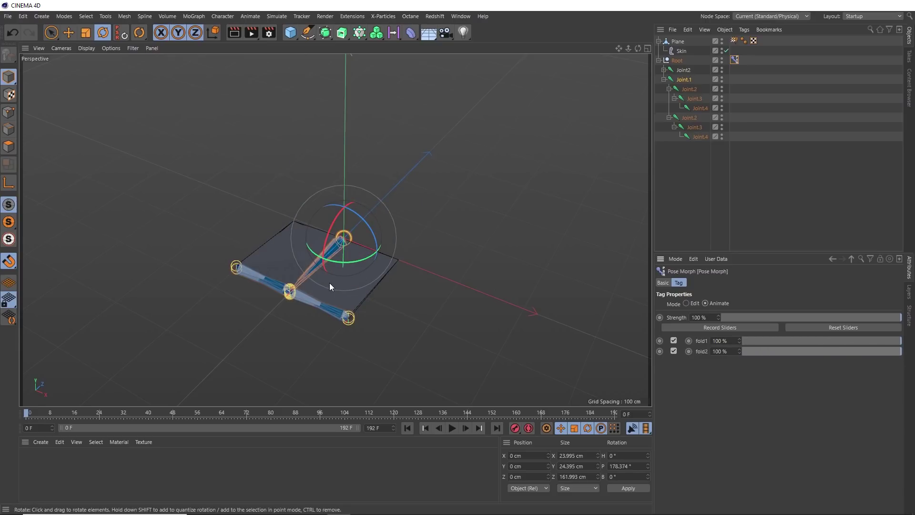
- Return the Pose Morph tag to Edit mode and add a pose named "fold3"
left_click(689, 303)
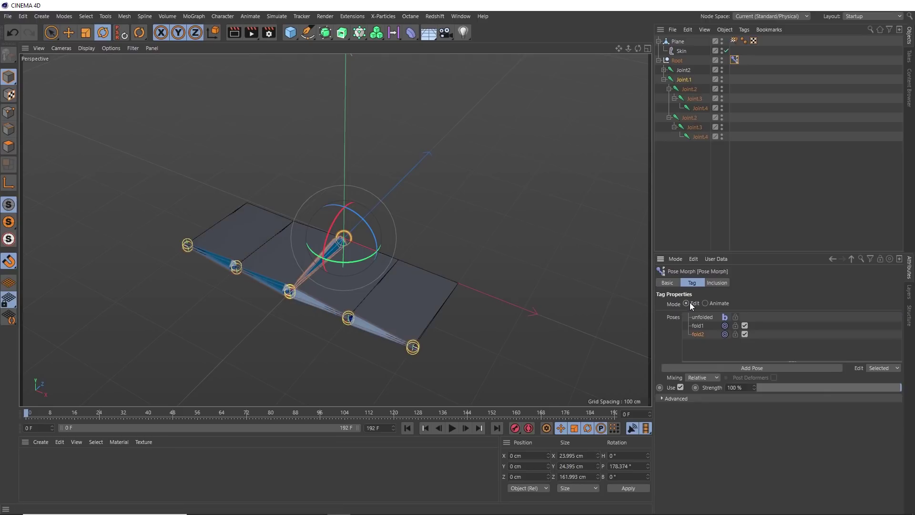
left_click(719, 367)
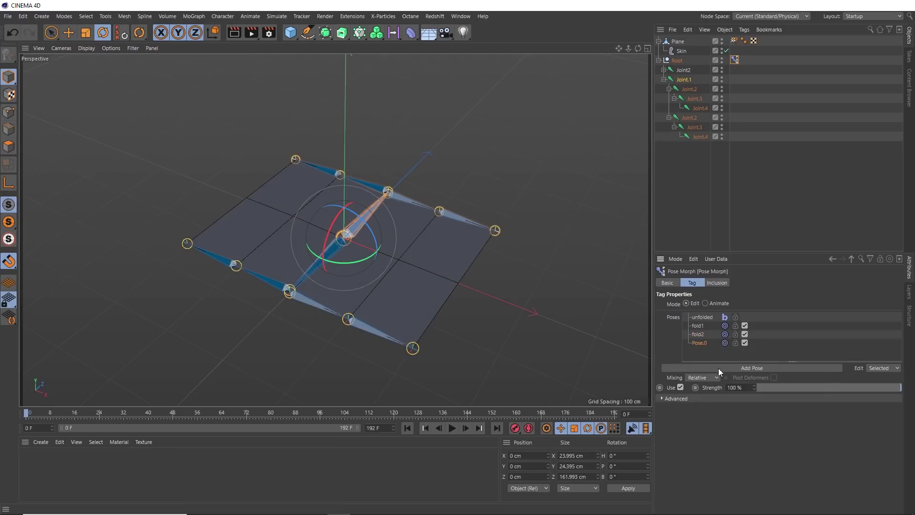
double_click(699, 343)
type("fold3")
key("Return")
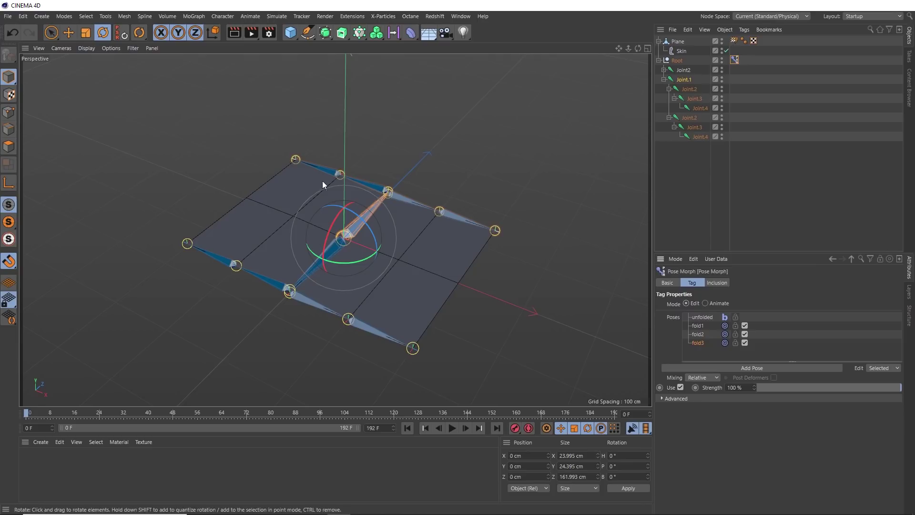
- Try folding the left half over the right in fold3 by rotating both chains' left-branch Joint.2 together about 178°
left_click(288, 289)
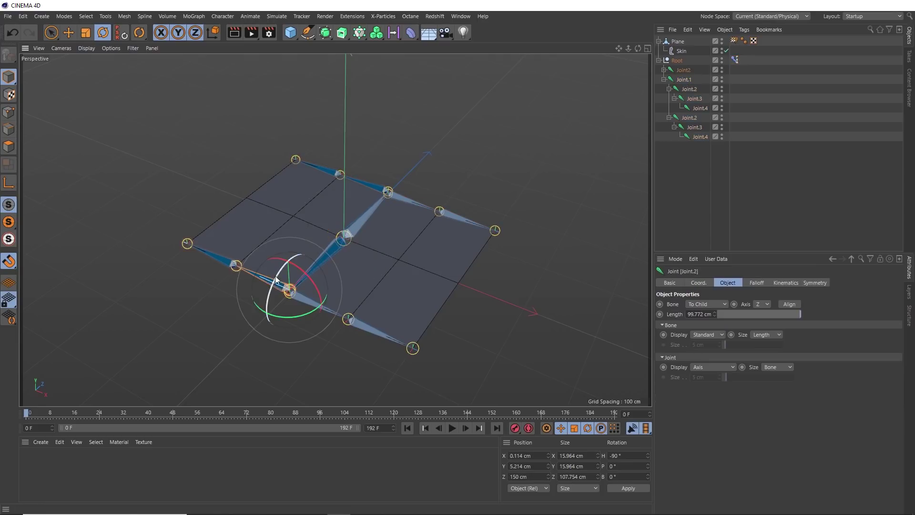
left_click(385, 190, "shift")
left_click_drag(354, 216, 311, 289)
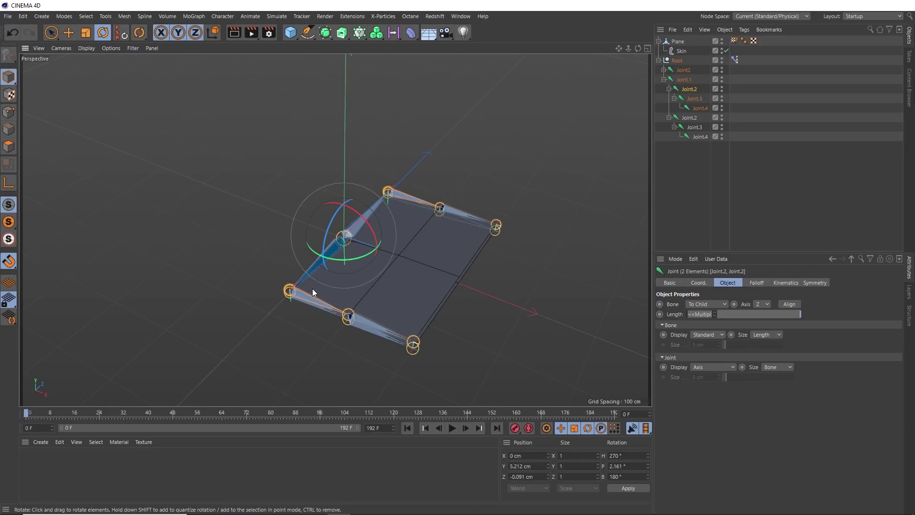
- Test the fold3 pose in Animate mode by lowering its strength to 66 % and restoring it to 100 %
left_click(736, 61)
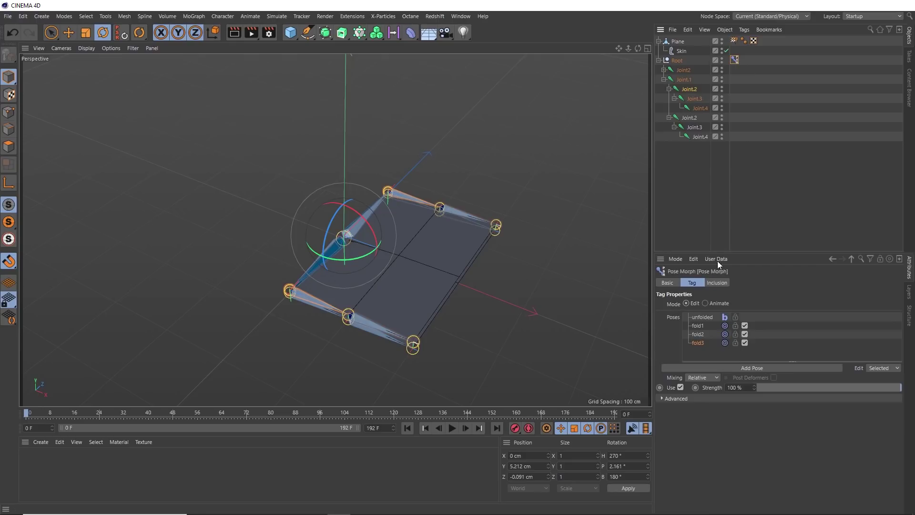
left_click(719, 303)
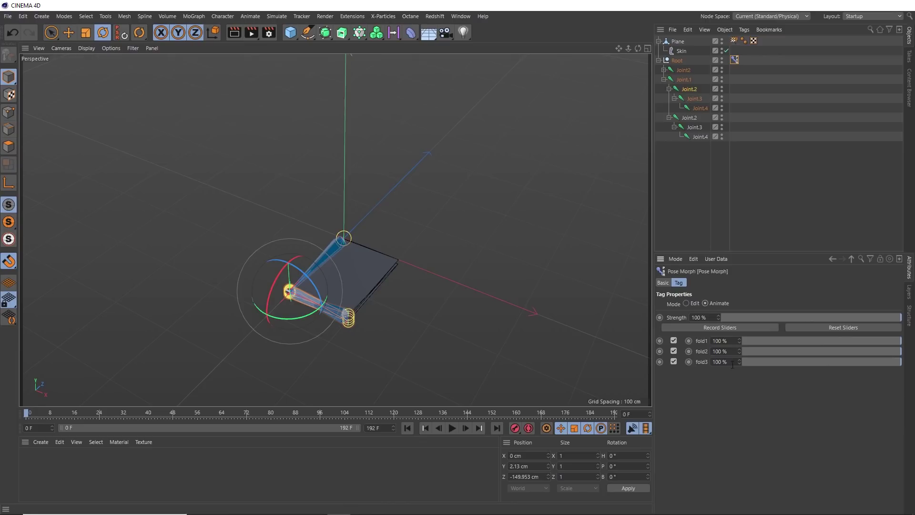
mouse_move(850, 363)
left_mouse_down()
mouse_move(888, 362)
mouse_move(814, 361)
mouse_move(848, 362)
left_mouse_up()
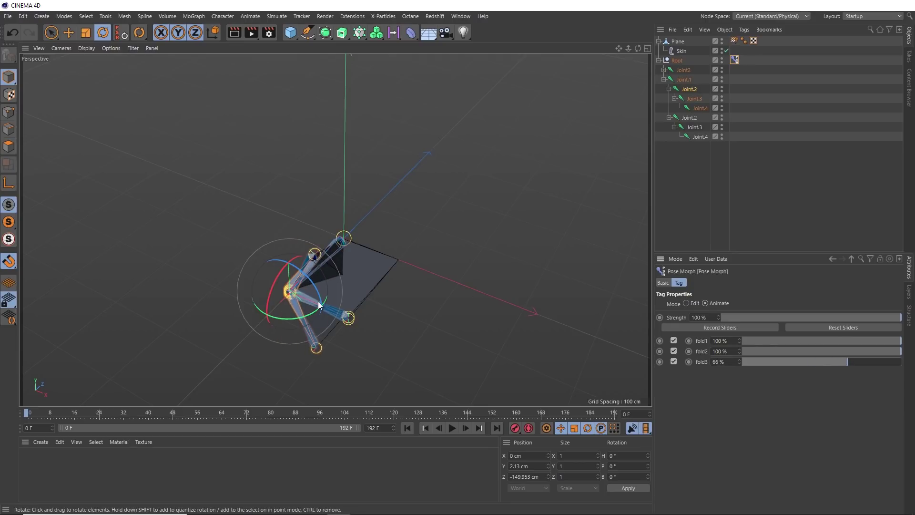
left_click_drag(847, 363, 906, 366)
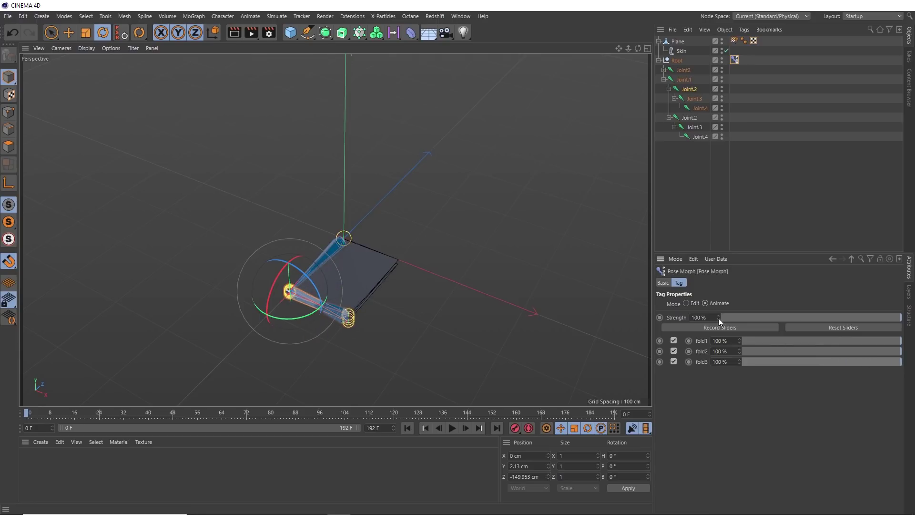
- In Edit mode, rotate both left-branch Joint.2 joints back to the flat position and set their pitch to 0°
left_click(693, 304)
left_click_drag(371, 228, 265, 257)
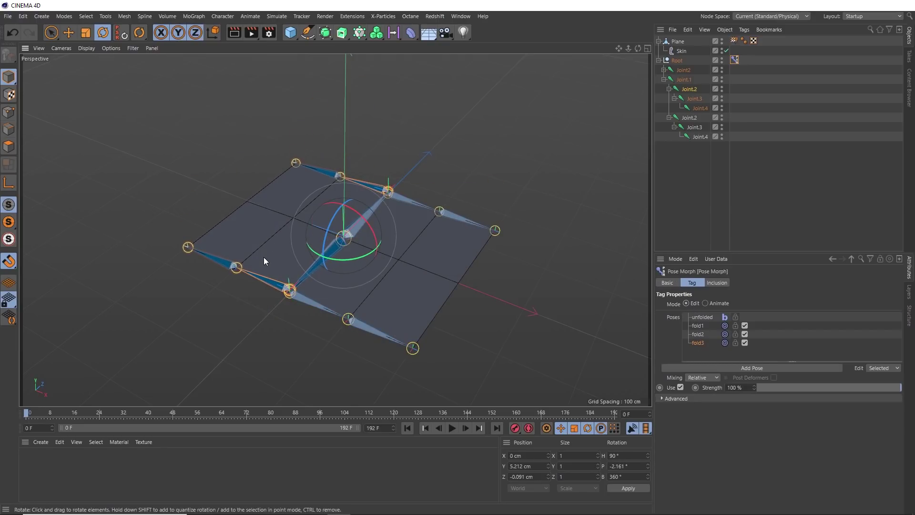
double_click(616, 465)
type("0")
left_click(622, 487)
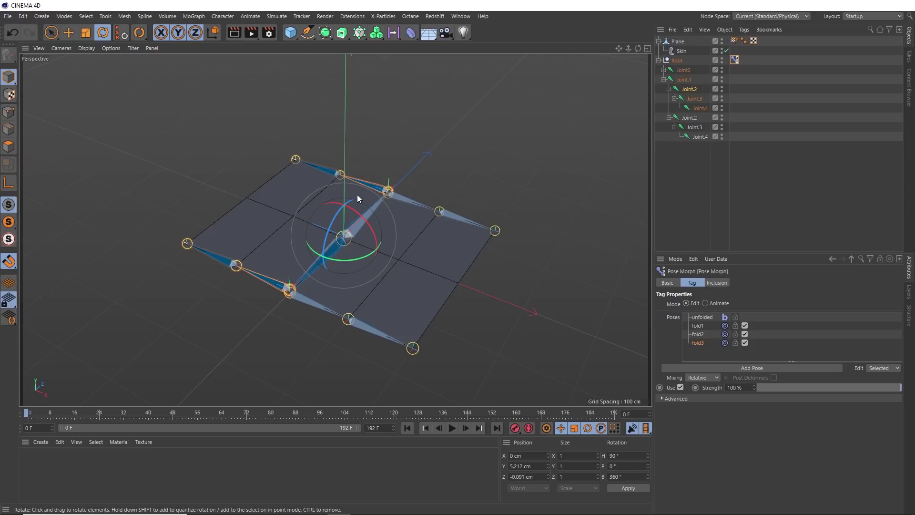
- Fold the far chain's left-branch Joint.2 over the right half in fold3 and set its pitch to 177°
left_click(369, 186)
left_click_drag(404, 173, 367, 249)
left_click(616, 466)
type("17")
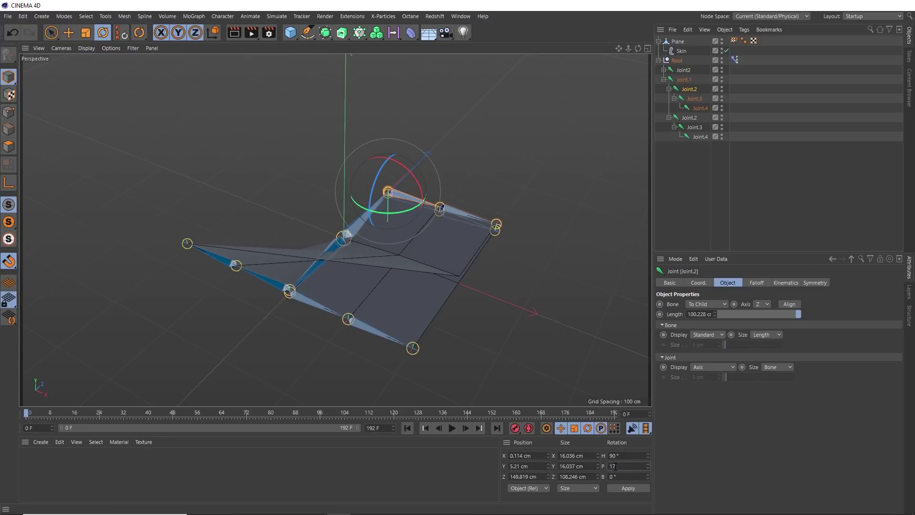
type("7")
left_click(618, 487)
- Fold the near chain's left-branch Joint.2 over the right half and set its pitch to -177°
left_click(289, 289)
left_click_drag(305, 273, 279, 301)
left_click(622, 467)
key("BackSpace")
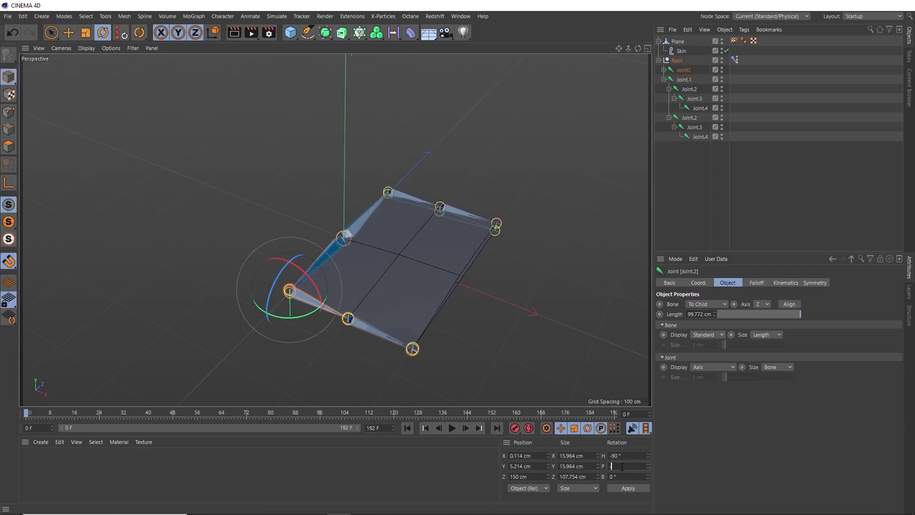
type("-177")
left_click(627, 488)
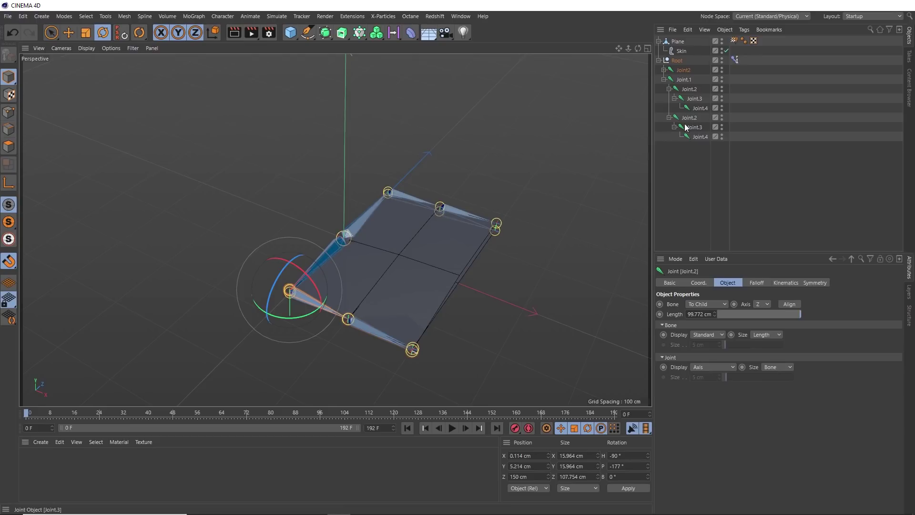
- Switch the Pose Morph tag to Animate mode and set the fold3 strength to -100 %
left_click(735, 60)
left_click(725, 304)
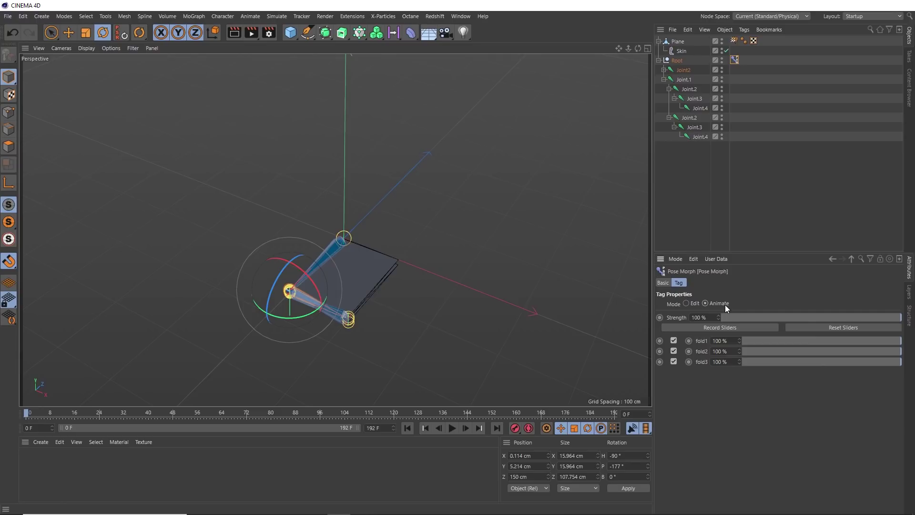
left_click_drag(887, 363, 729, 364)
left_click(729, 363)
type("-100")
key("Return")
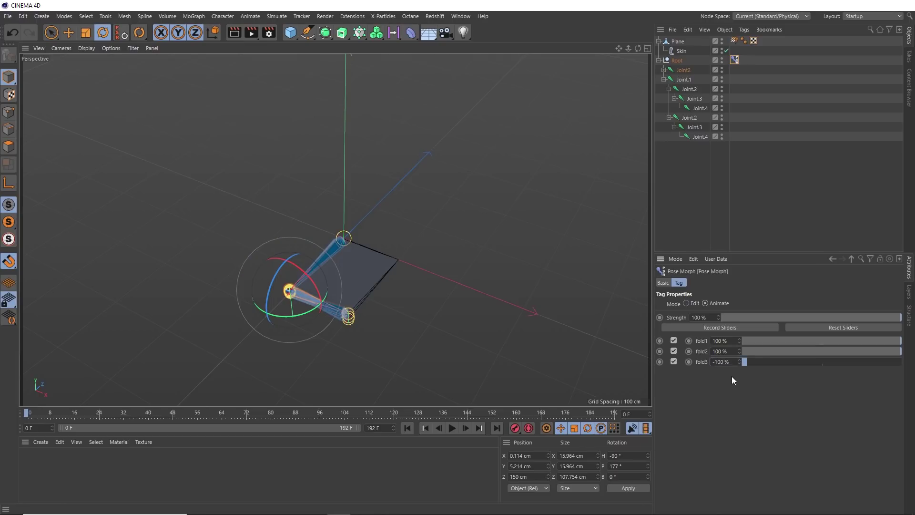
- Test fold3 at -74 % strength, restore it to -100 % and keyframe it at frame 0
mouse_move(740, 365)
left_mouse_down()
mouse_move(767, 364)
mouse_move(744, 365)
mouse_move(752, 364)
left_mouse_up()
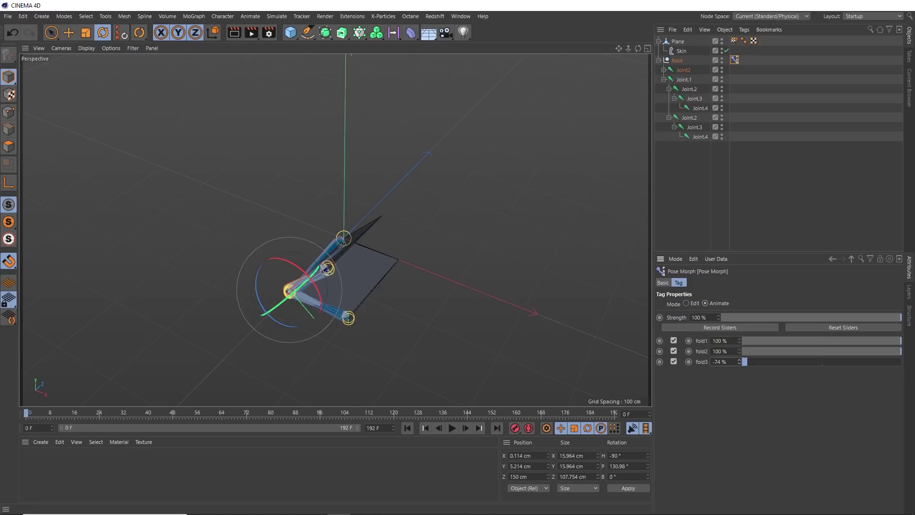
double_click(720, 362)
type("-100")
key("Return")
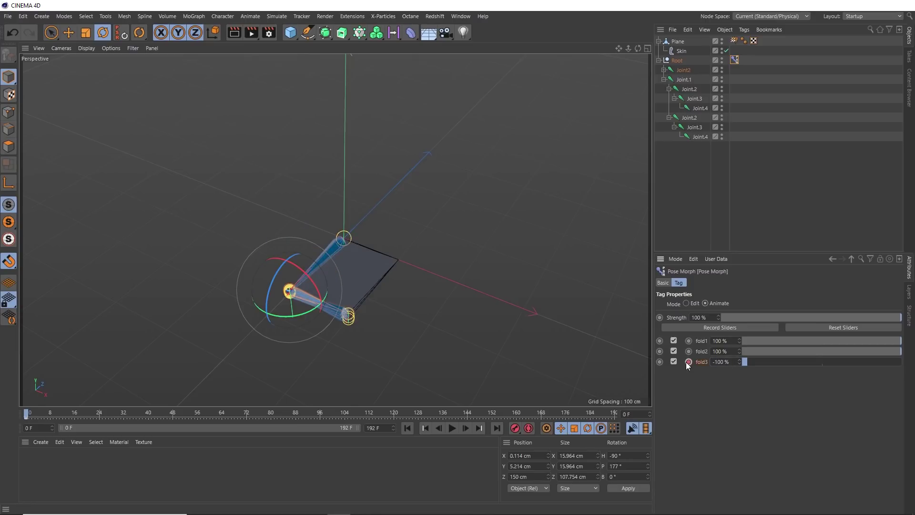
- Keyframe the fold3 strength at 0 % on frame 12
left_click(57, 413)
double_click(717, 362)
type("0")
left_click(689, 361)
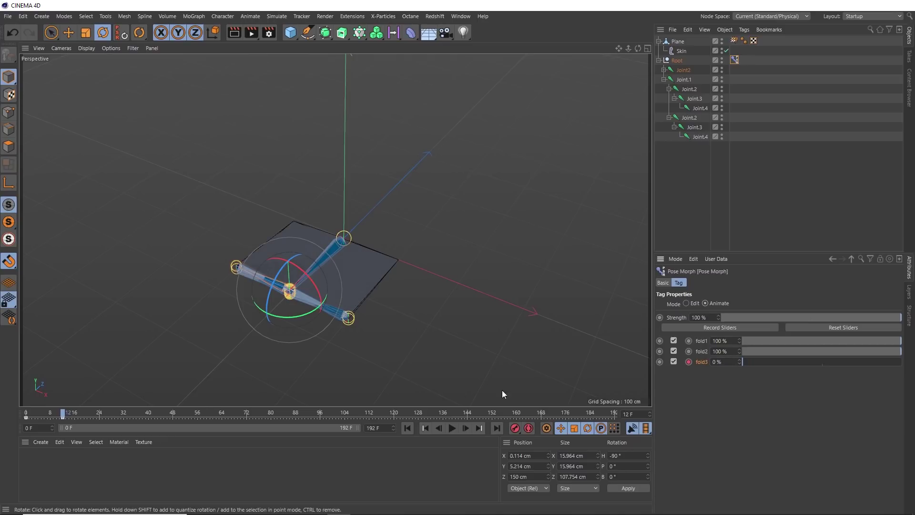
- Keyframe the fold2 strength at 100 % on frame 10 and at 0 % on frame 22
left_click_drag(60, 413, 56, 415)
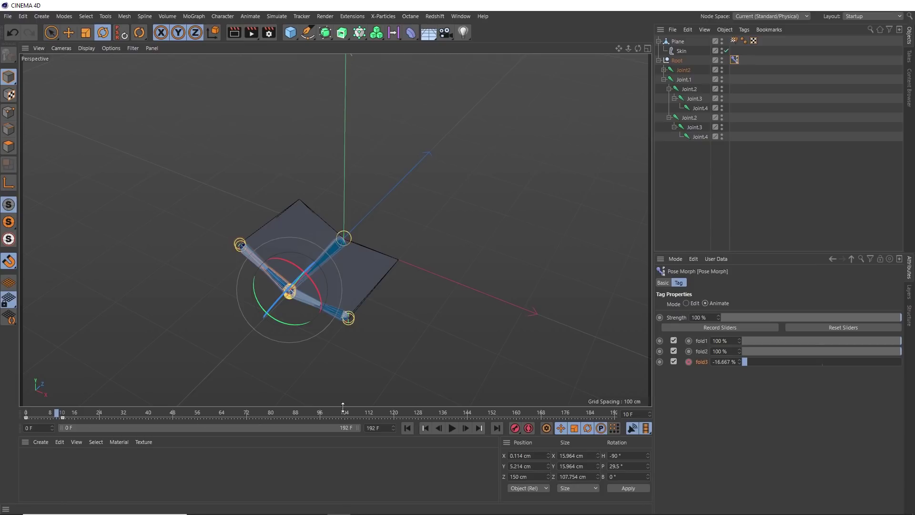
left_click(687, 350)
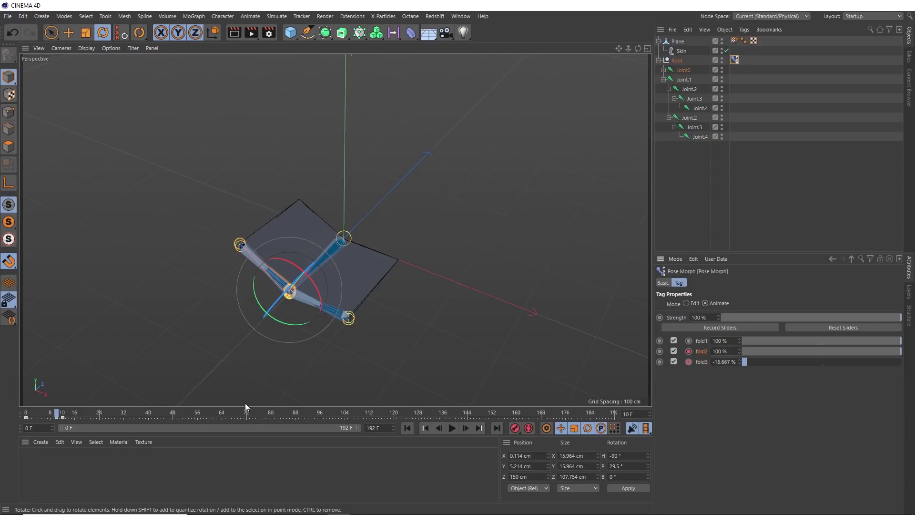
left_click(83, 414)
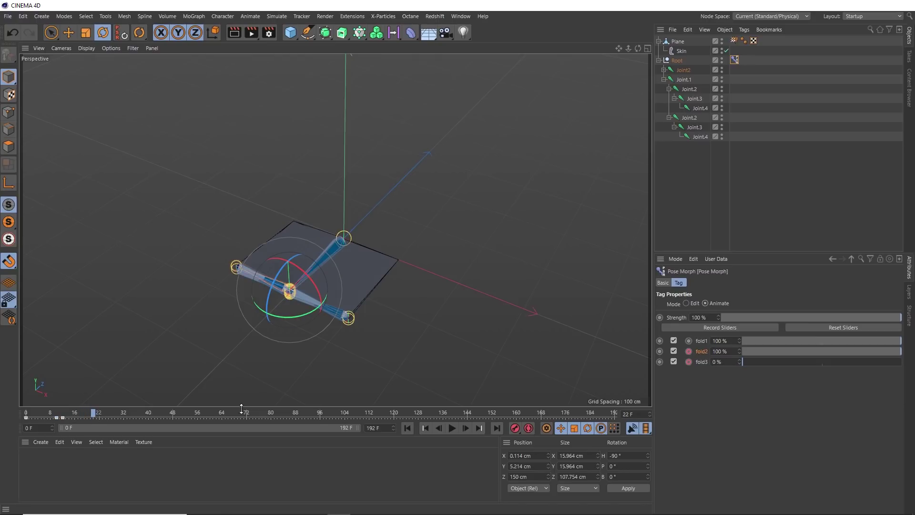
left_click_drag(751, 351, 735, 353)
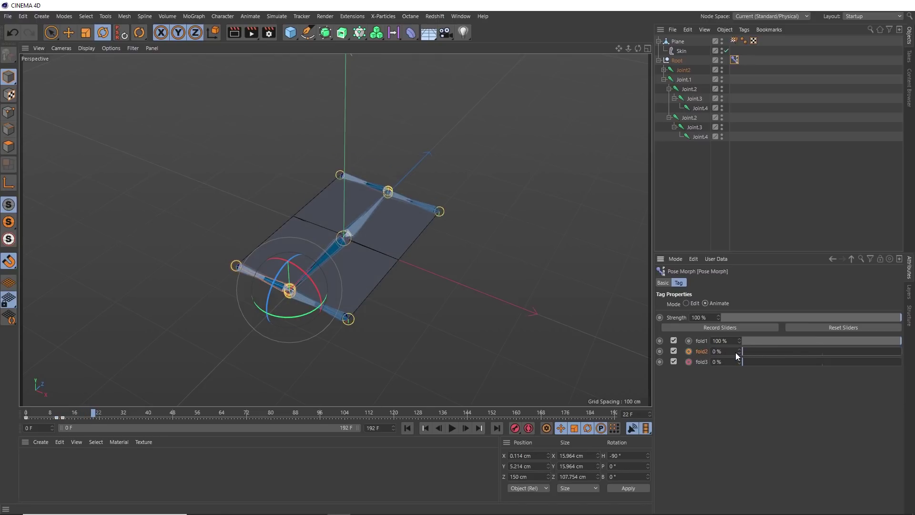
left_click(690, 352)
- Keyframe the fold1 strength at 100 % on frame 20 and at 0 % on frame 32
left_click_drag(105, 413, 88, 412)
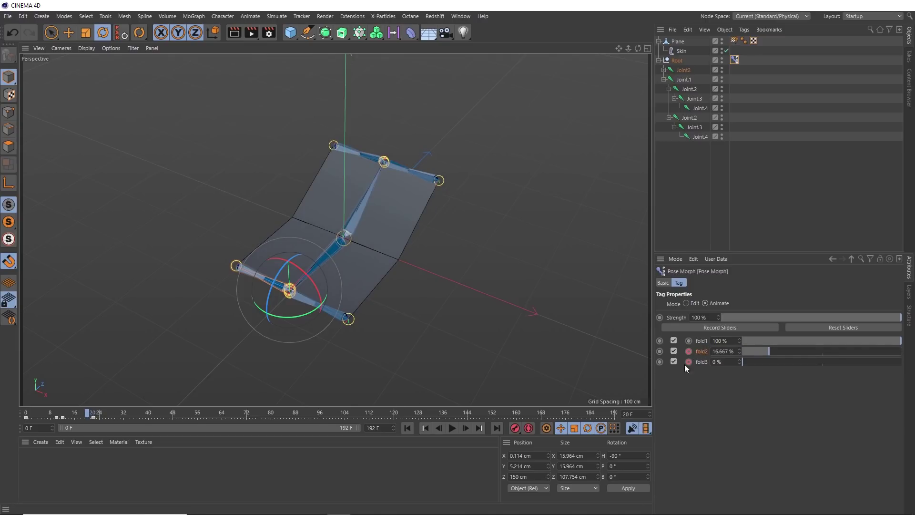
left_click(689, 340)
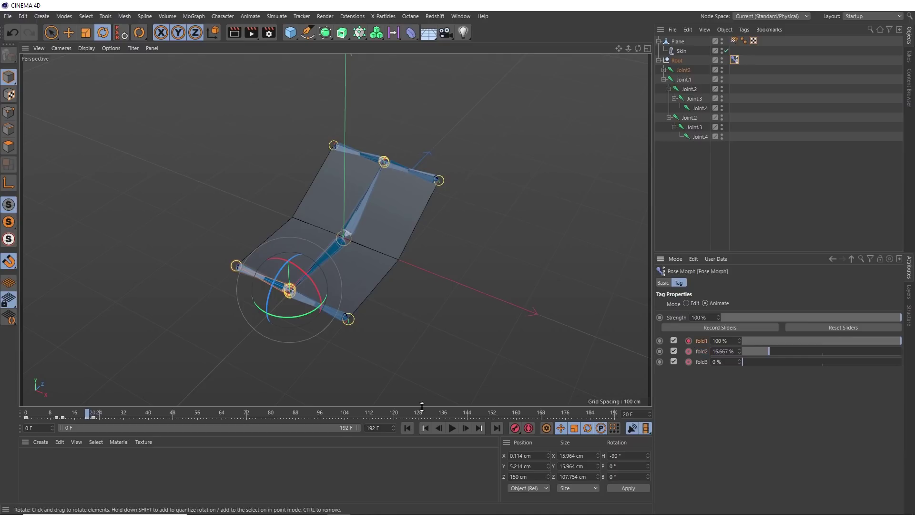
left_click(124, 413)
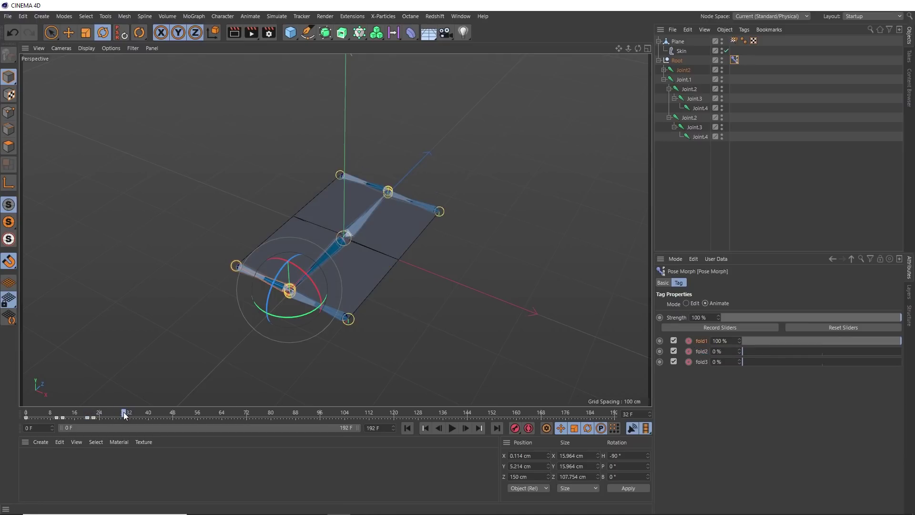
left_click_drag(745, 344, 736, 343)
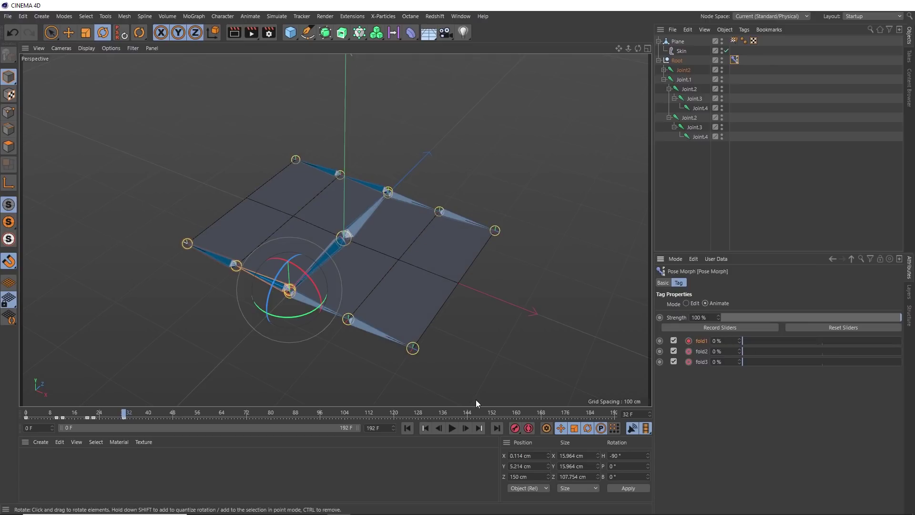
- Play the unfolding animation from the start, stop it and return to frame 0
left_click(414, 427)
left_click(452, 427)
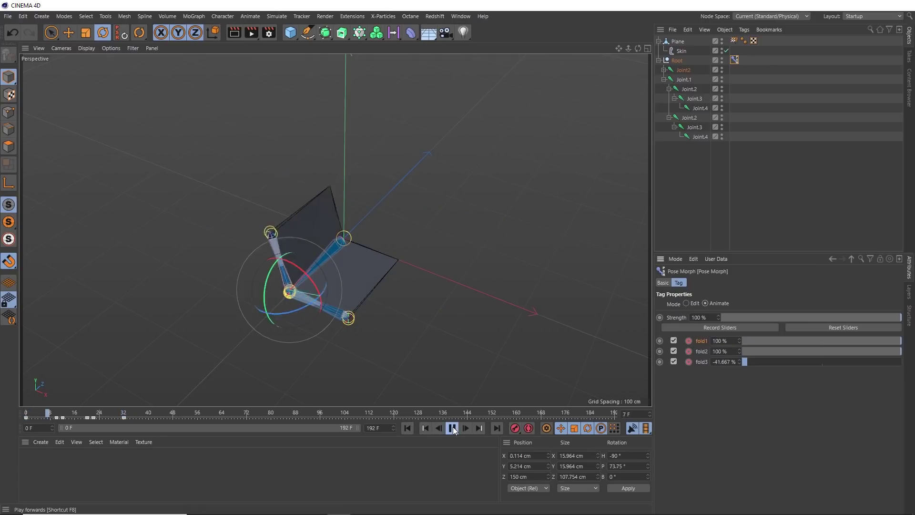
left_click(453, 428)
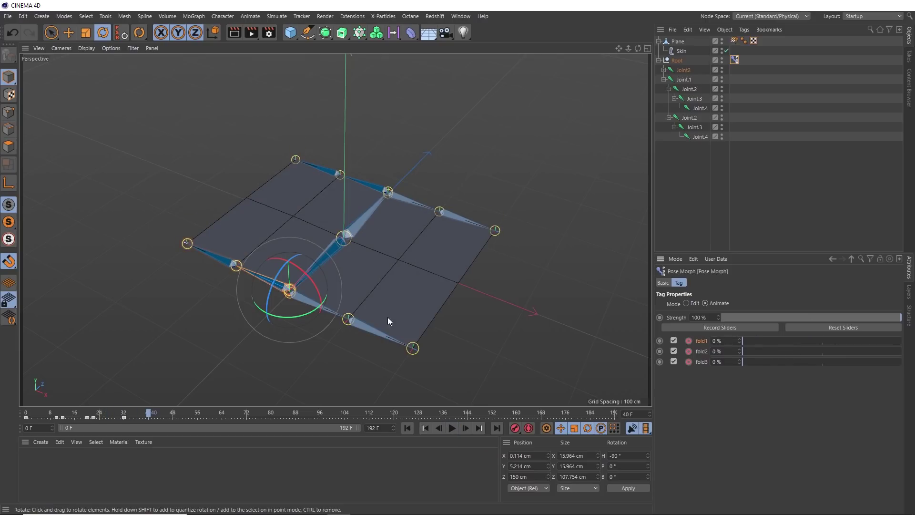
left_click(408, 428)
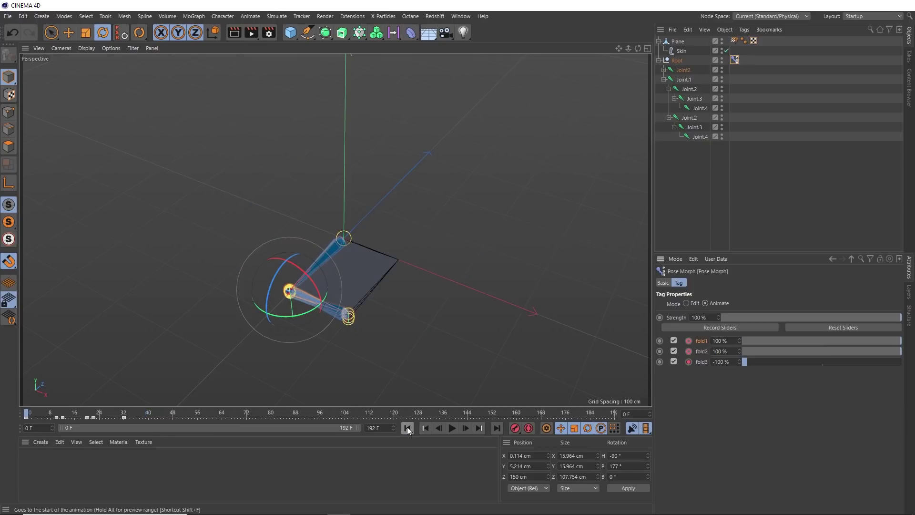
- Show the F-curves of the fold1, fold2 and fold3 strengths and move the Timeline window over the viewport
right_click(702, 359)
mouse_move(719, 331)
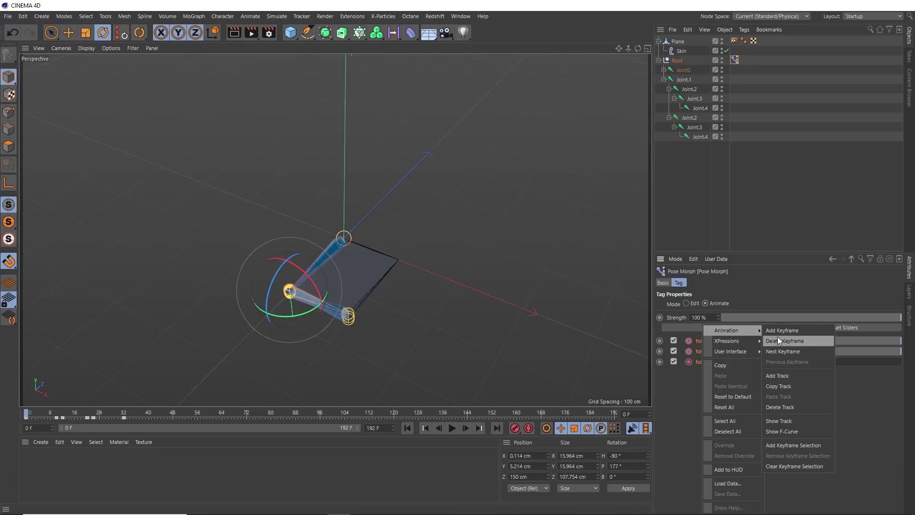
left_click(782, 431)
left_click_drag(676, 248, 406, 115)
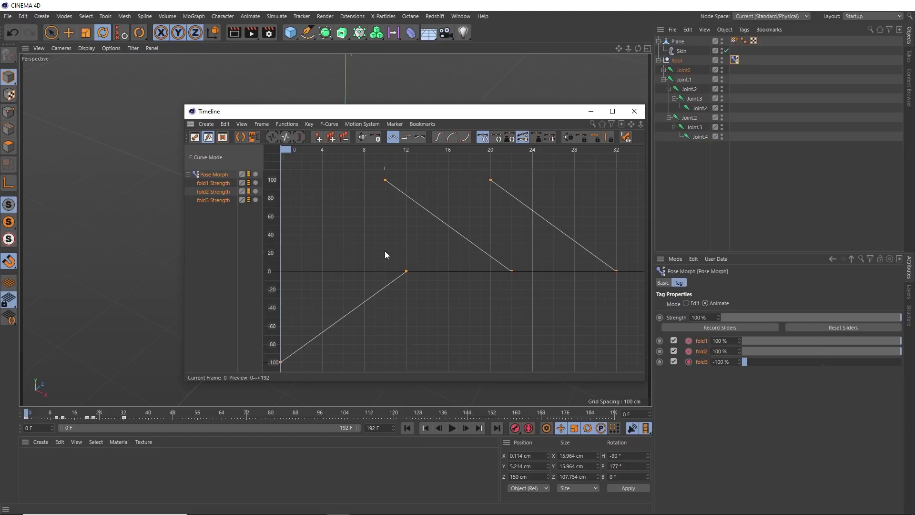
- Set all fold strength keys to Spline interpolation, lengthen their tangents to about 10 frames and close the Timeline
key("ctrl+a")
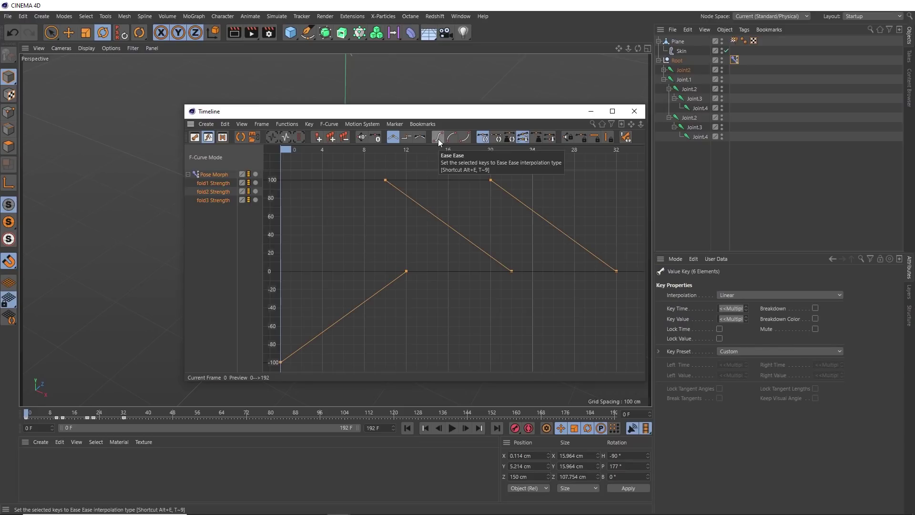
left_click(420, 137)
left_click_drag(417, 181, 386, 182)
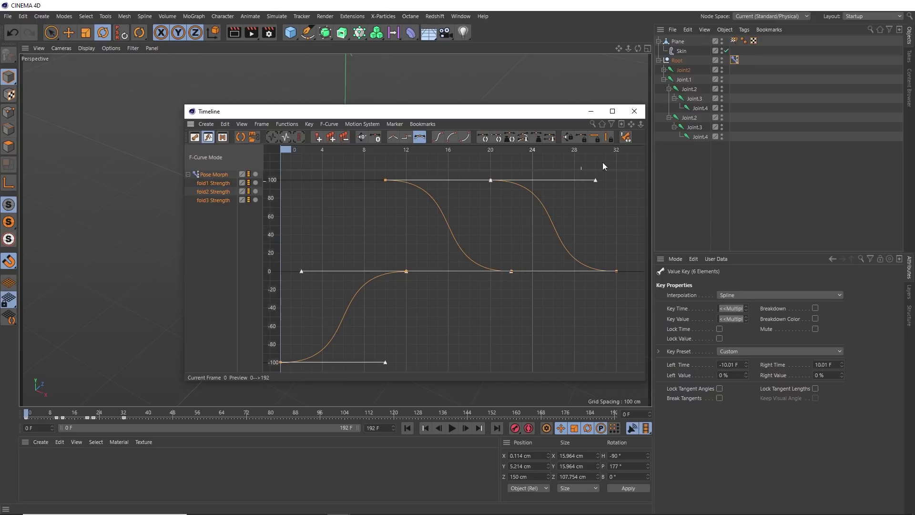
left_click(634, 111)
- Play the animation to check the eased unfolding, stop it and return to frame 0
left_click(452, 428)
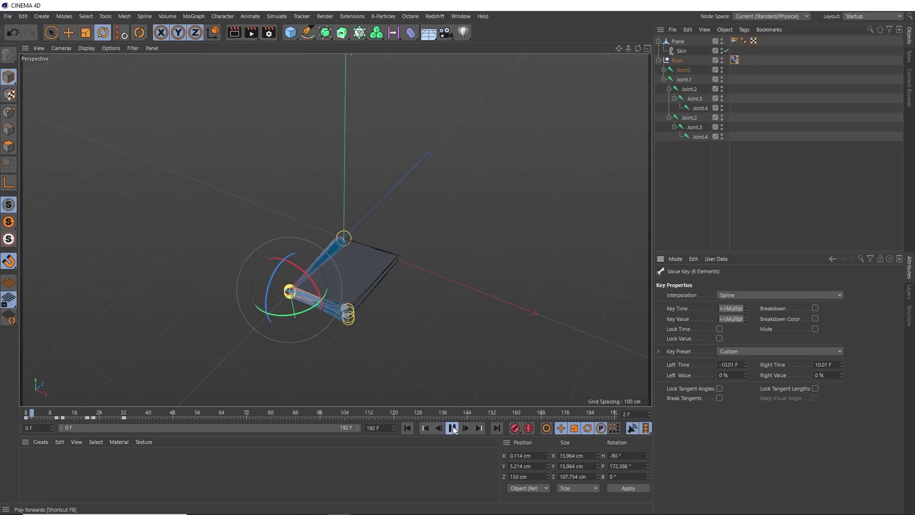
left_click(454, 429)
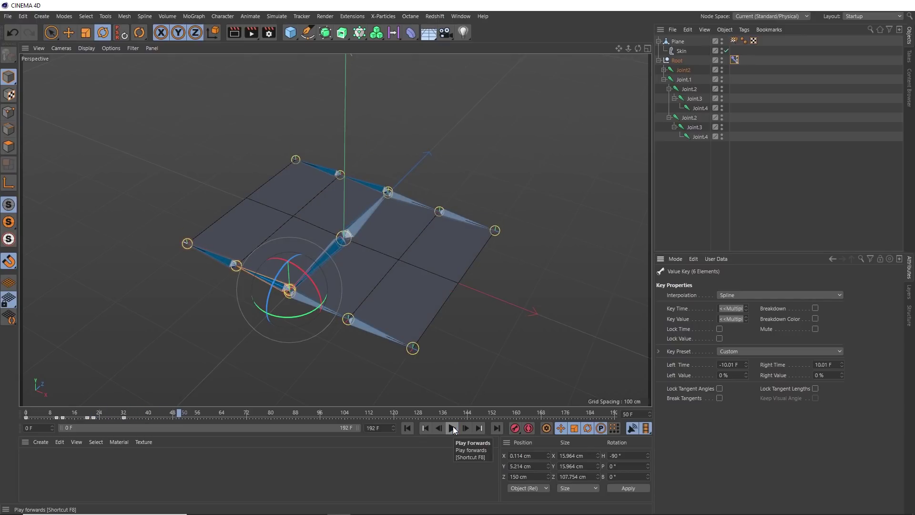
left_click(408, 428)
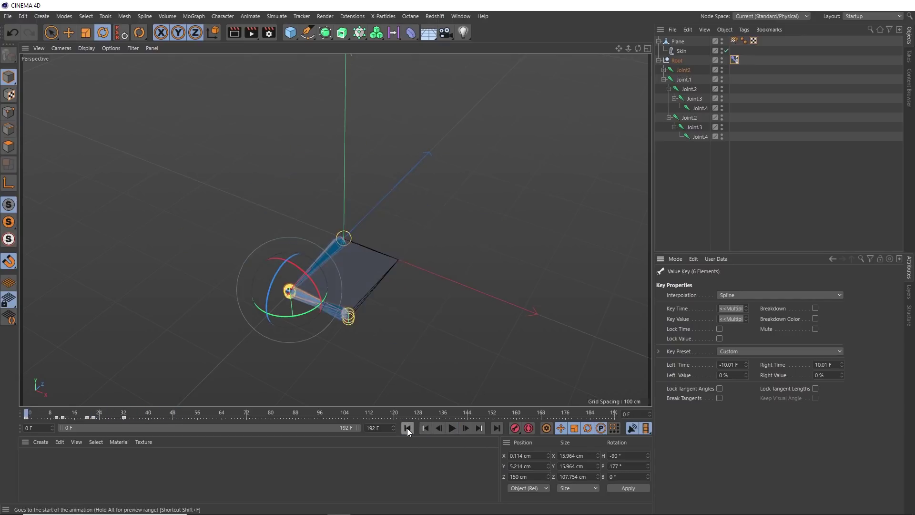
- Hide the Root joint rig and add a Jiggle deformer under Plane, placed below Skin
left_click(721, 59)
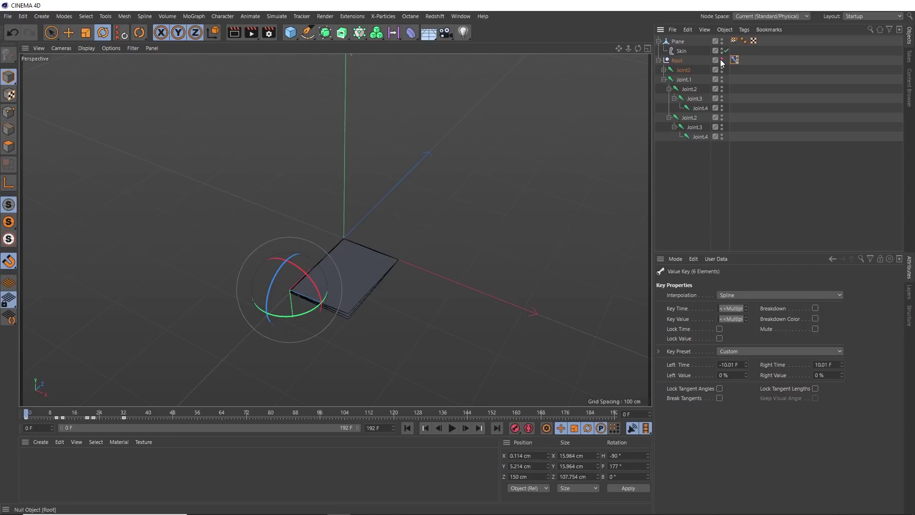
left_click(679, 42)
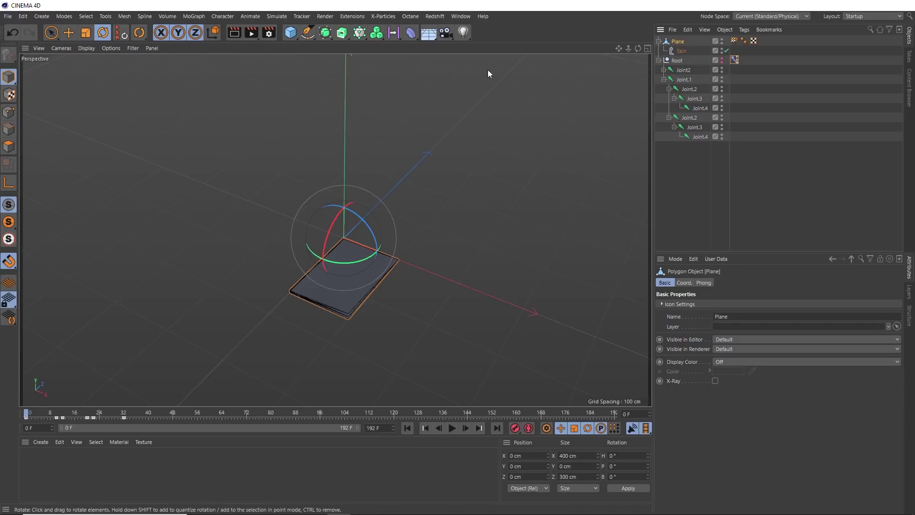
left_click(410, 34)
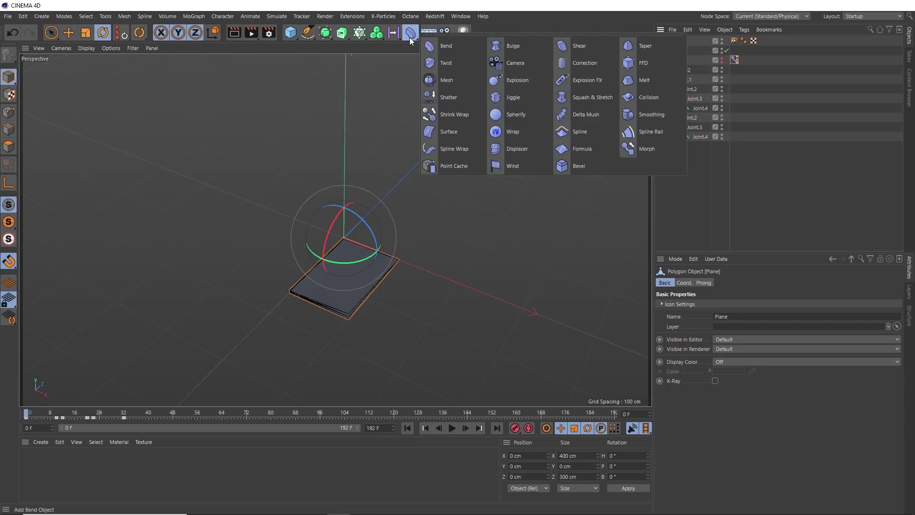
left_click(515, 99)
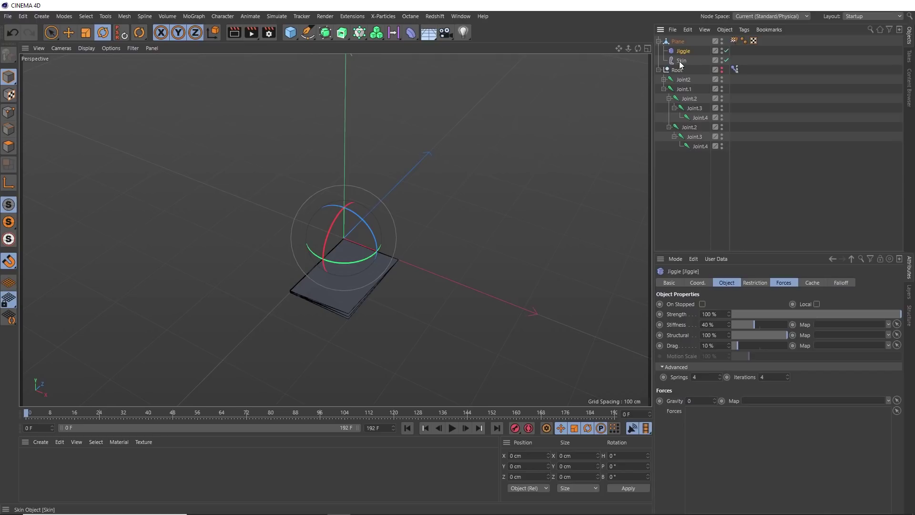
left_click_drag(681, 50, 682, 53)
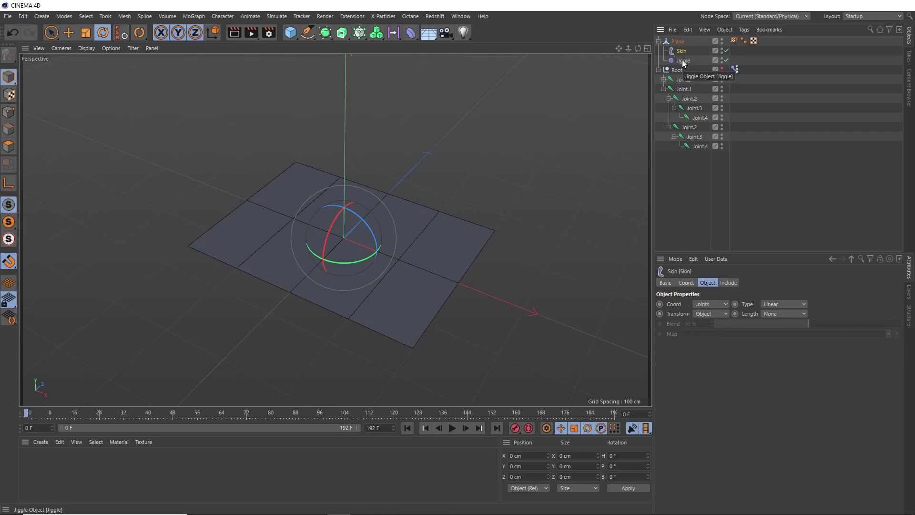
- Select the Jiggle deformer and play the animation to check its effect on the unfolding plane
left_click(683, 60)
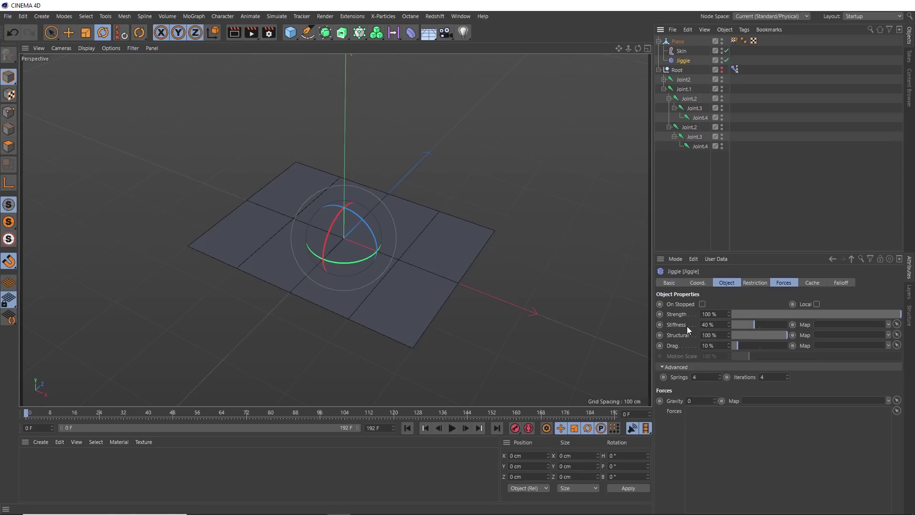
left_click(453, 428)
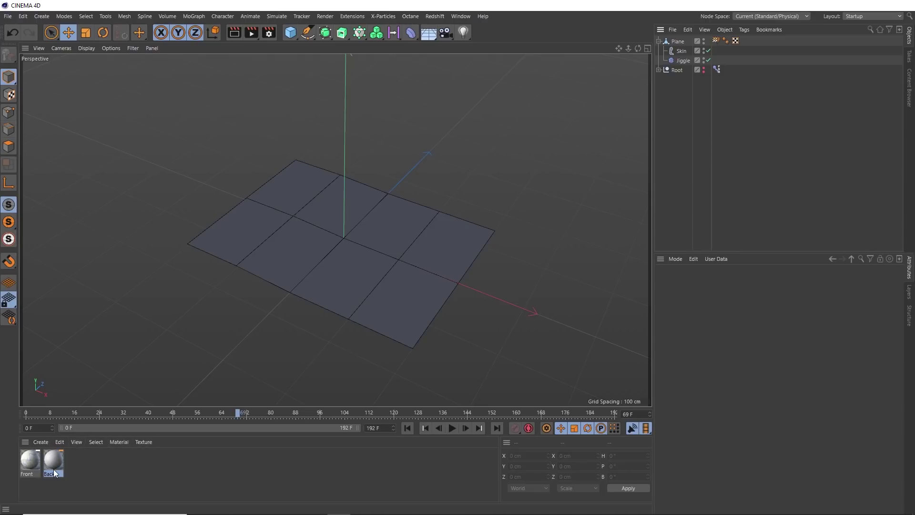
- Apply the Back material and the Front map material to the Plane object, in that order
left_click_drag(54, 472, 678, 42)
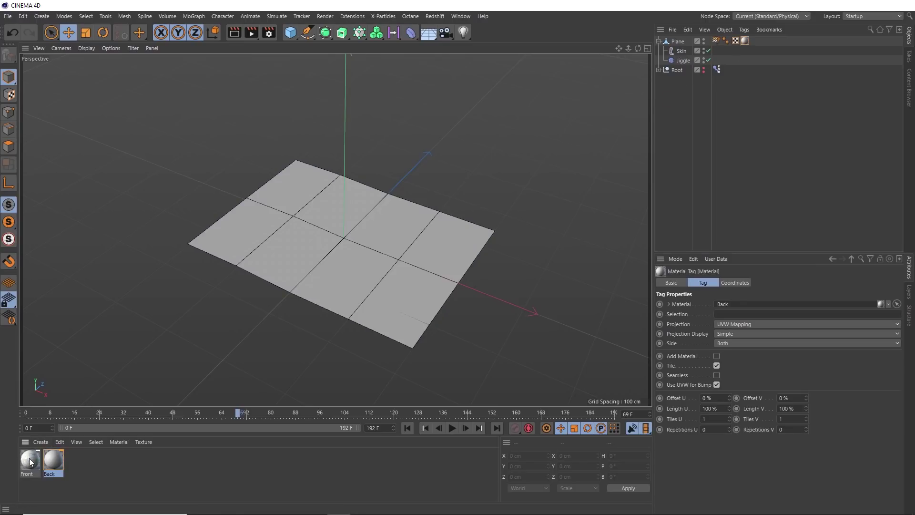
left_click_drag(30, 459, 684, 40)
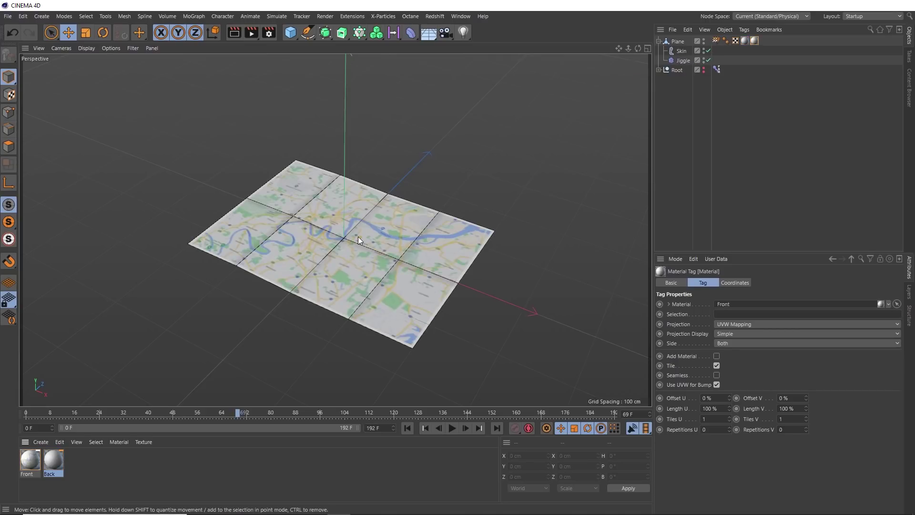
- Set the Front material tag's Side to Front on the Plane and return to frame 0
mouse_move(356, 236)
left_mouse_down("alt")
mouse_move(370, 130)
mouse_move(360, 236)
left_mouse_up("alt")
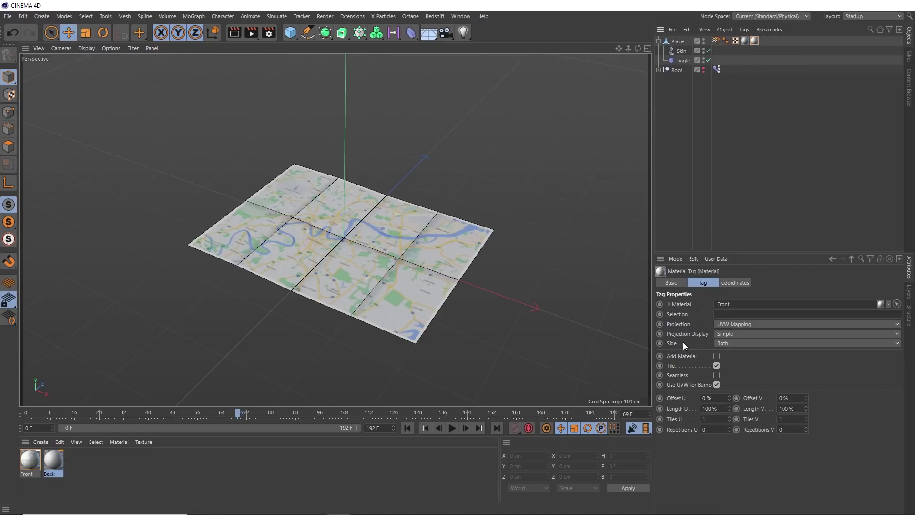
left_click(721, 342)
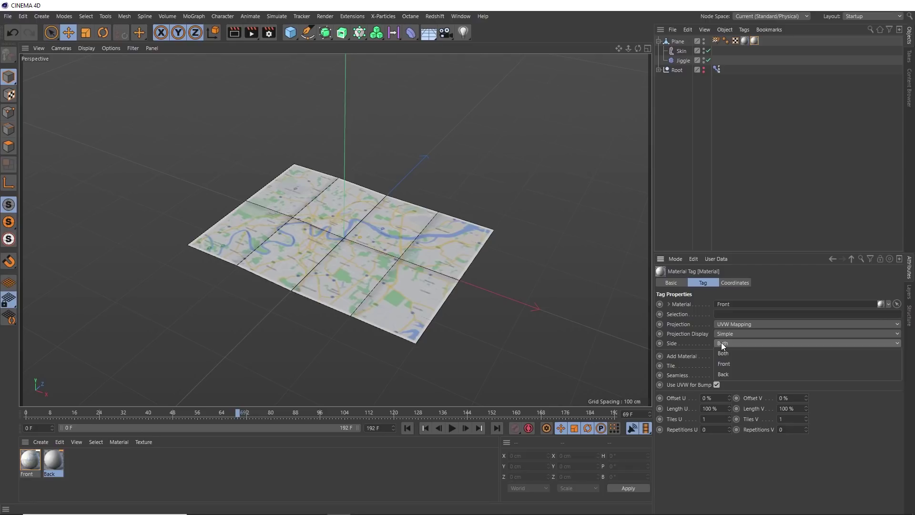
left_click(725, 364)
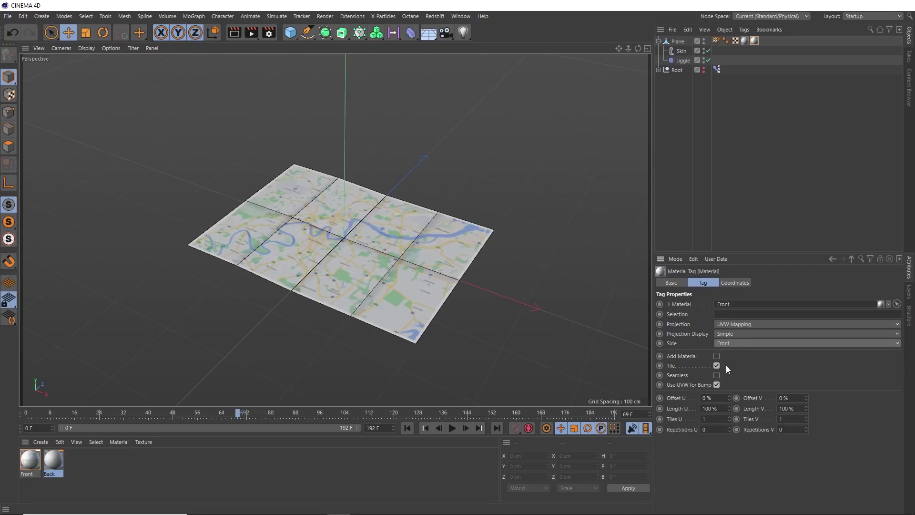
mouse_move(402, 264)
left_mouse_down("alt")
mouse_move(398, 158)
mouse_move(395, 236)
mouse_move(413, 273)
left_mouse_up("alt")
scroll(385, 254, "up", 2)
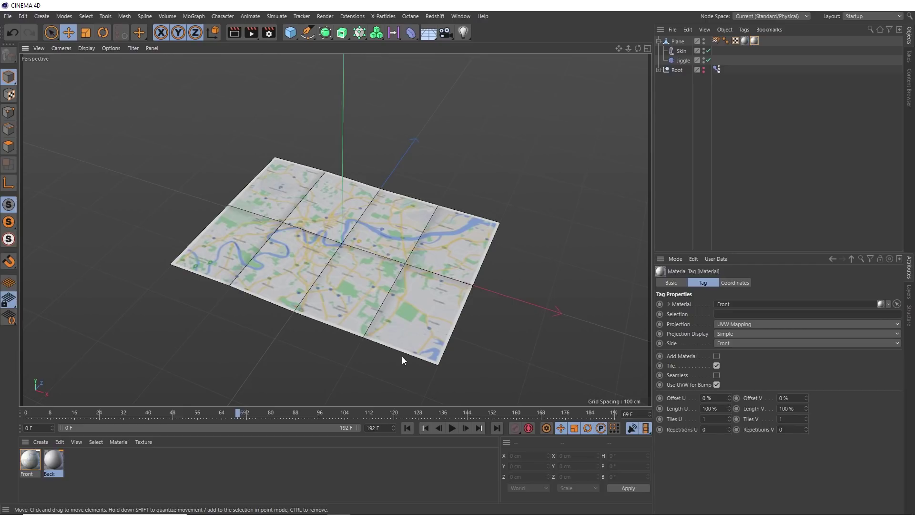
left_click(406, 427)
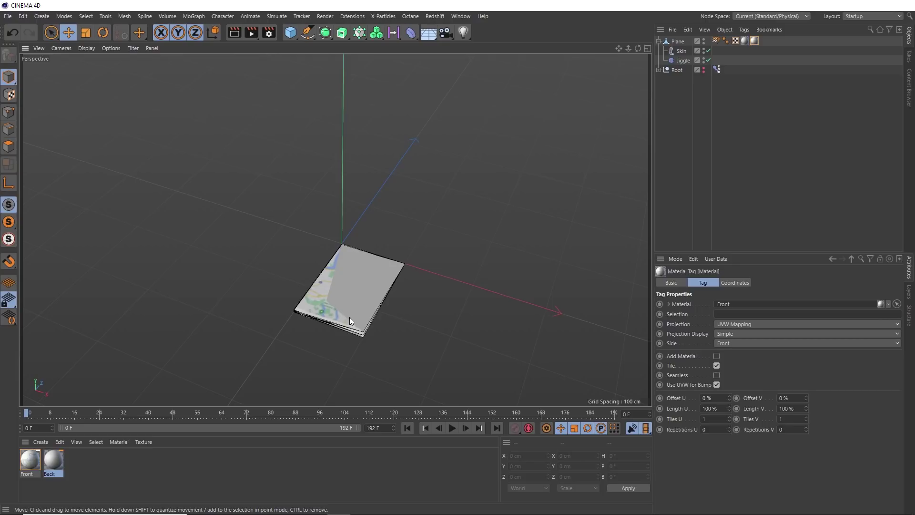
- Group the Plane object under a null and name the null Map
left_click(670, 42)
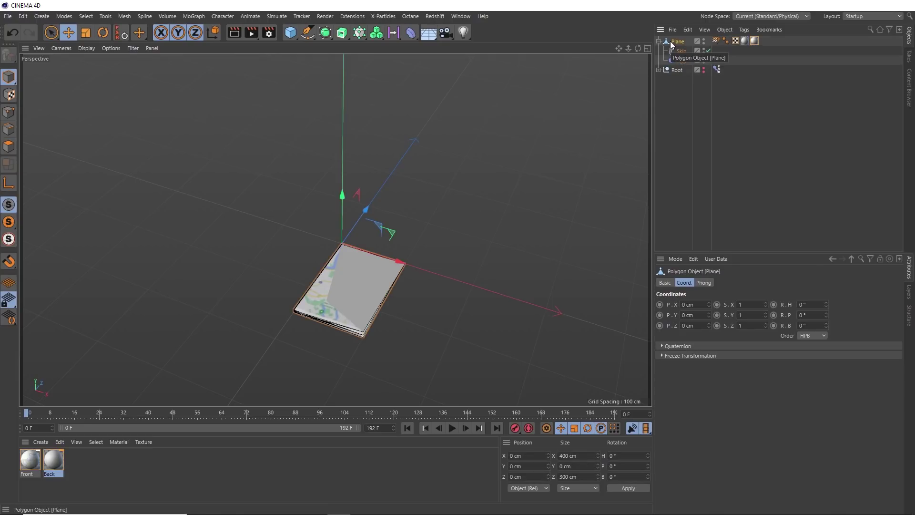
key("alt+g")
double_click(675, 42)
type("Map")
key("Return")
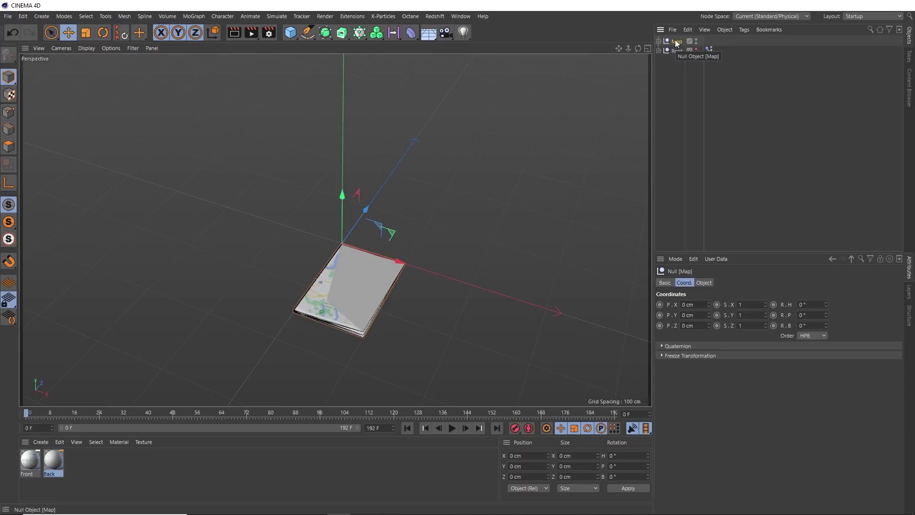
- Open the F-curve timeline for the Map null and turn off its Show Animated filter
right_click(676, 43)
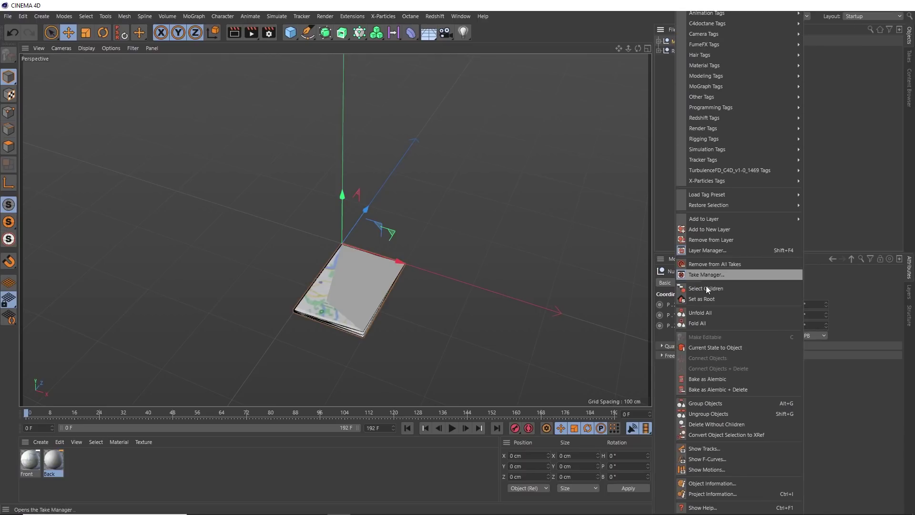
left_click(707, 458)
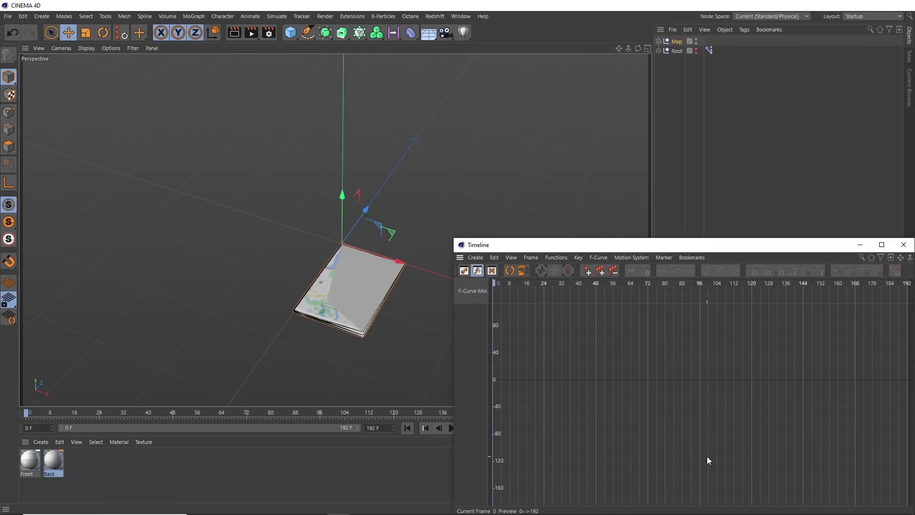
left_click_drag(660, 249, 539, 83)
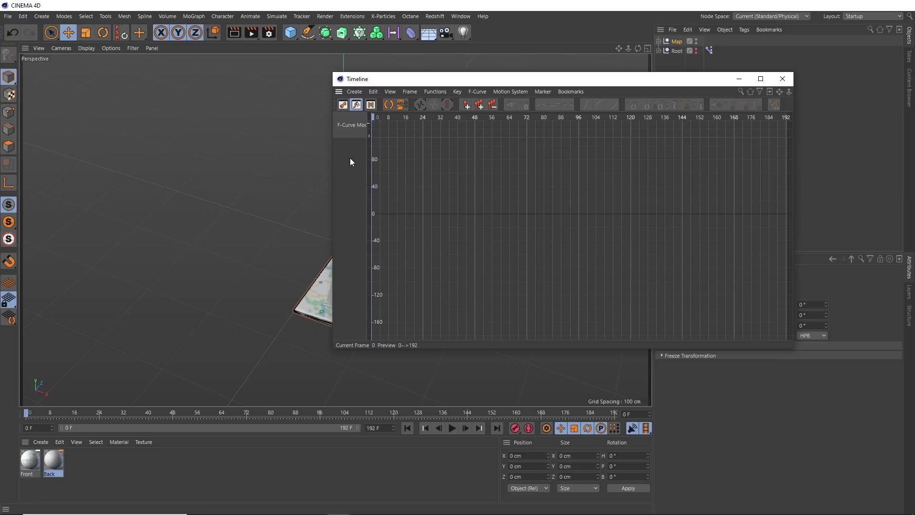
left_click(392, 91)
mouse_move(401, 151)
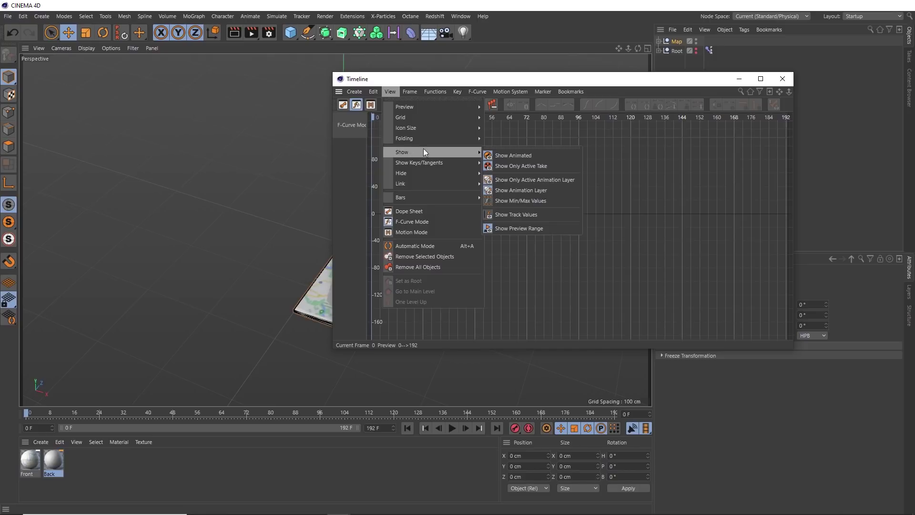
left_click(513, 156)
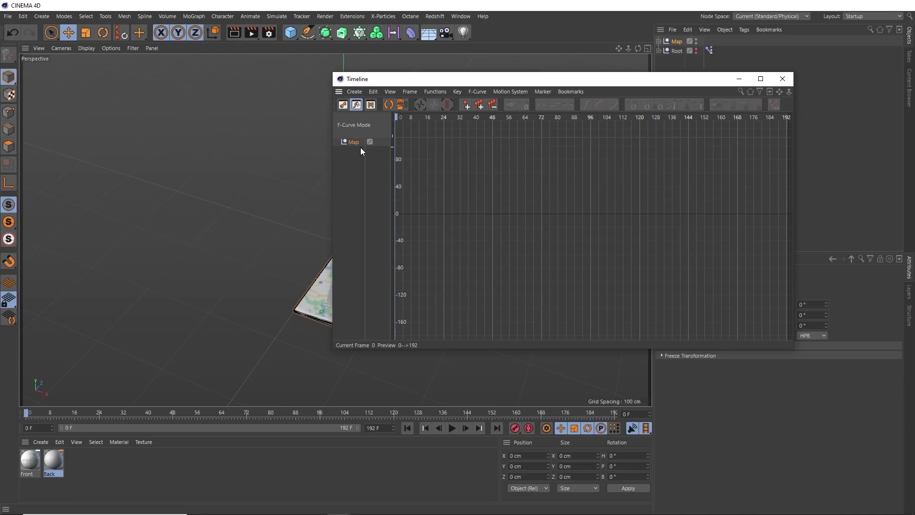
- Bake Map over frames 0 to 192 with expressions, Create Copy, Remove Tags, Clean Tracks and All Parameters enabled, and close the timeline
left_click(443, 91)
mouse_move(447, 134)
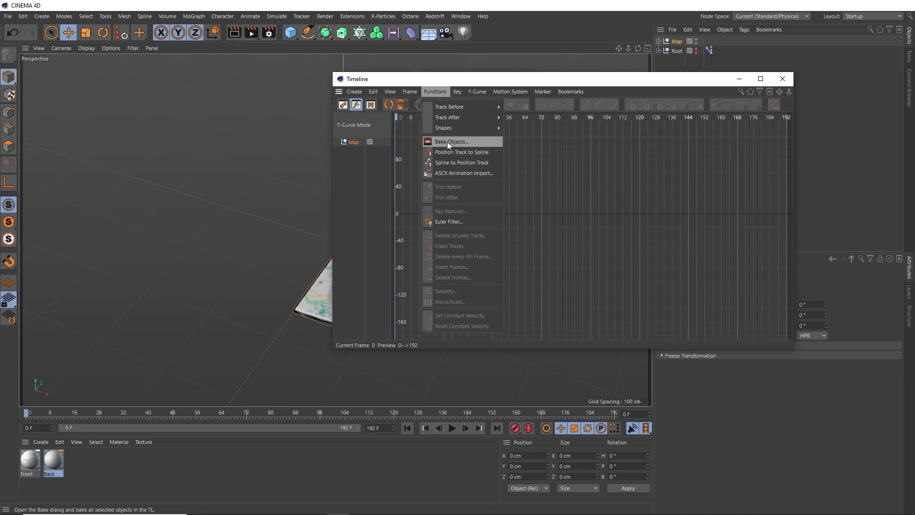
left_click(457, 141)
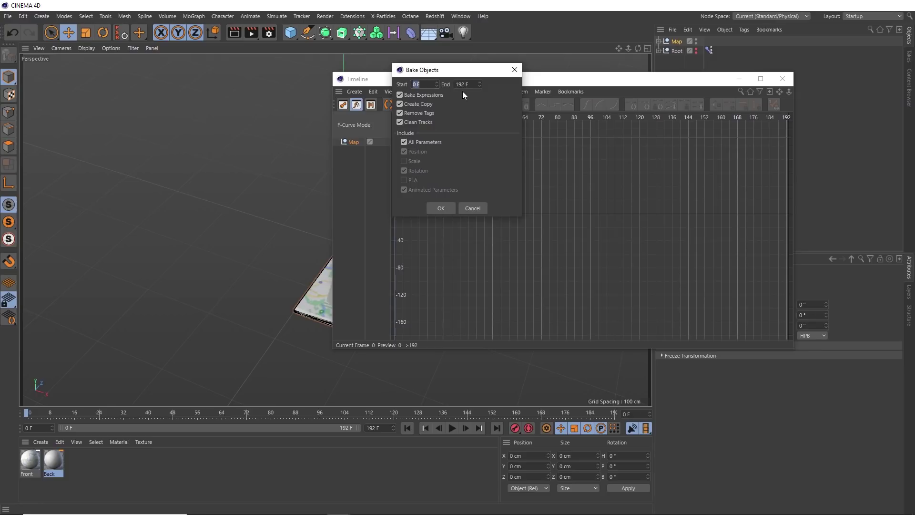
left_click(442, 207)
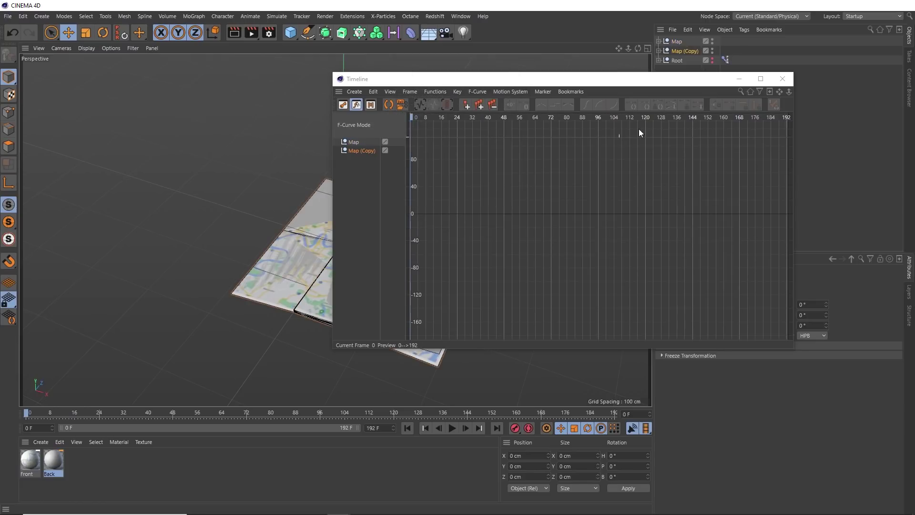
left_click(782, 78)
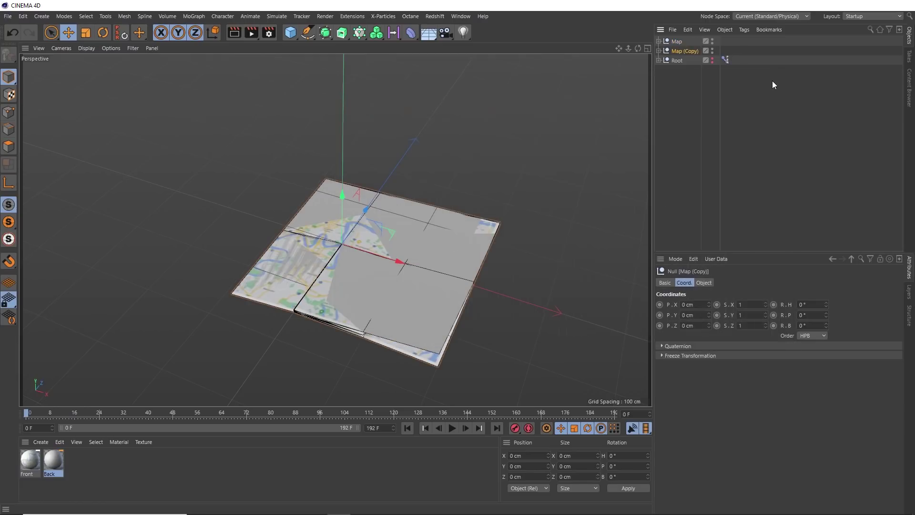
- Delete the original Map group and the Root joint rig, keeping only the baked copy
left_click(677, 43)
key("Delete")
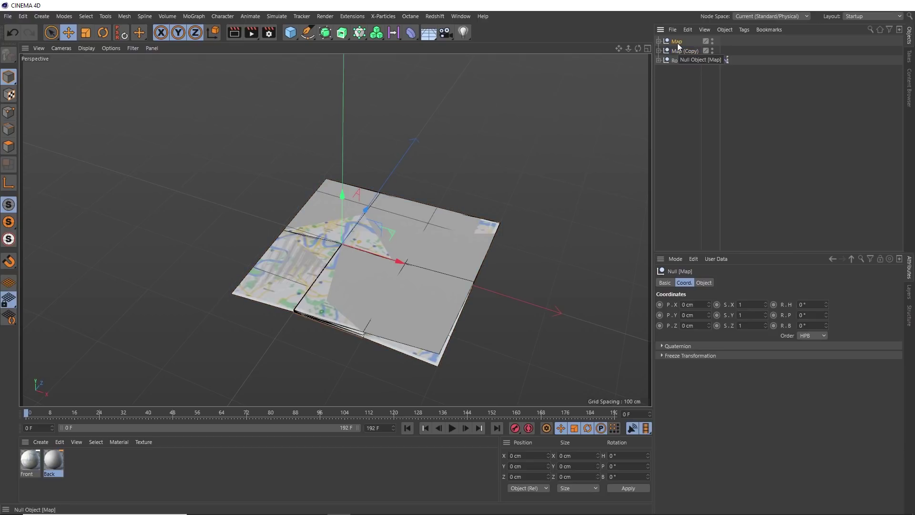
left_click(675, 48)
key("Delete")
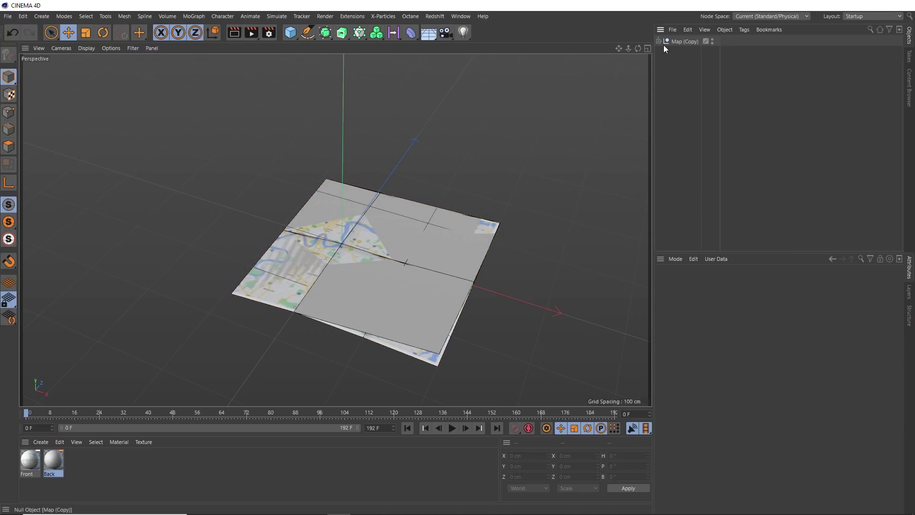
- Delete the Jiggle and Skin deformers under the baked copy's Plane and play the animation to check the bake
left_click(659, 42)
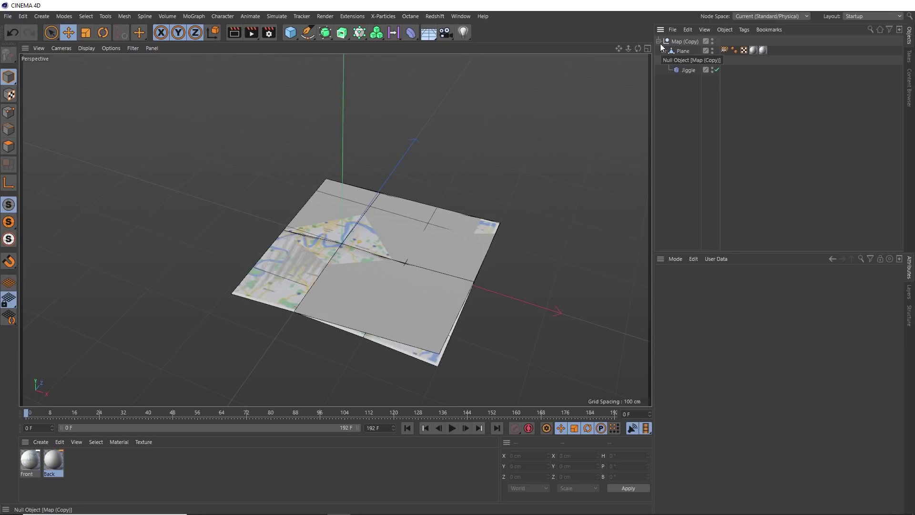
left_click(664, 51)
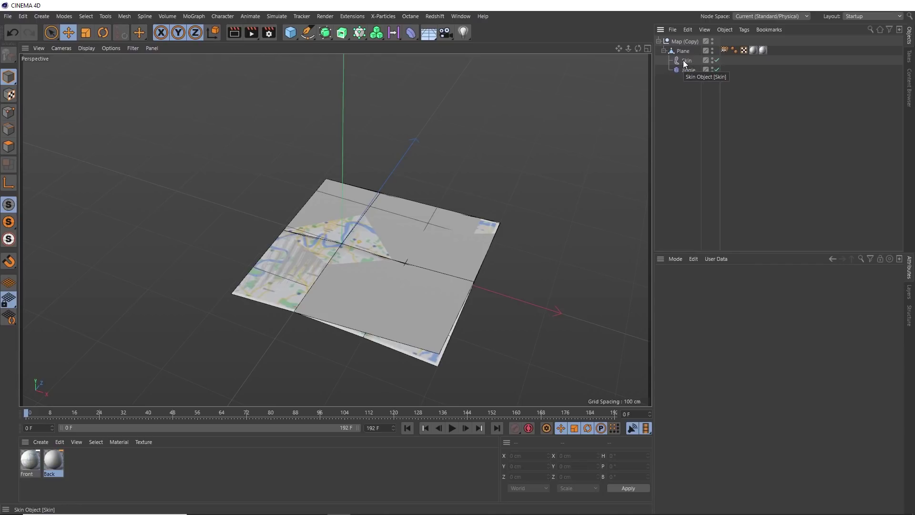
left_click(685, 71)
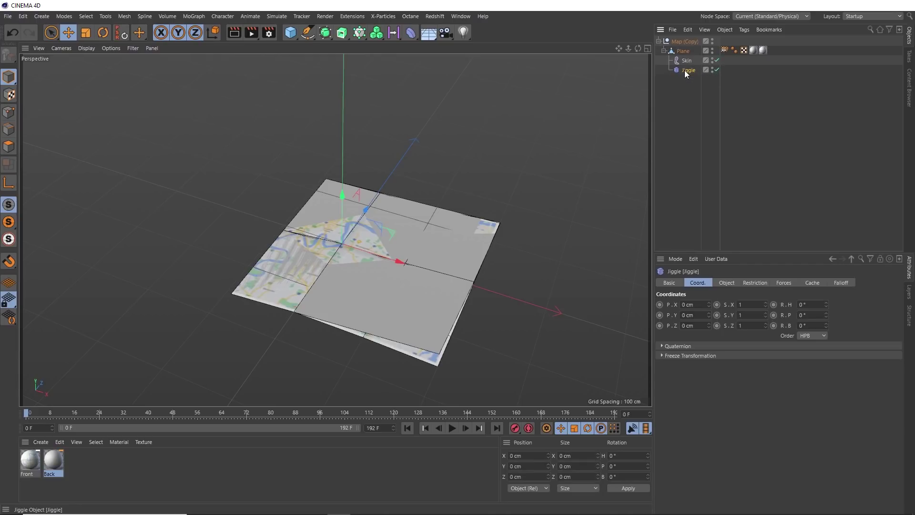
key("Delete")
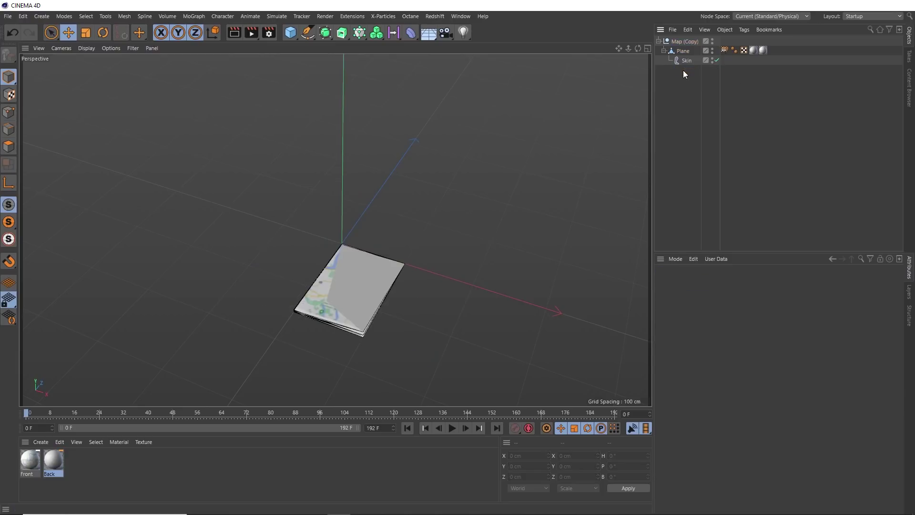
left_click(682, 62)
key("Delete")
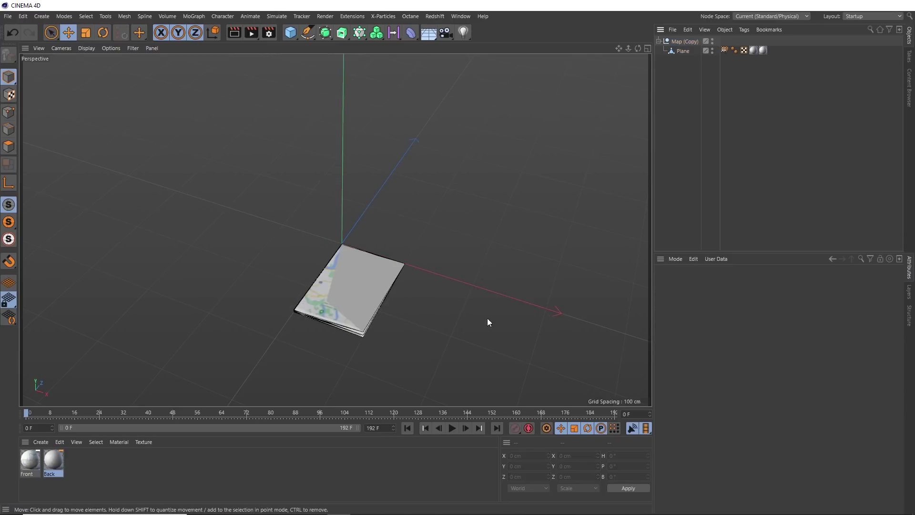
left_click(452, 428)
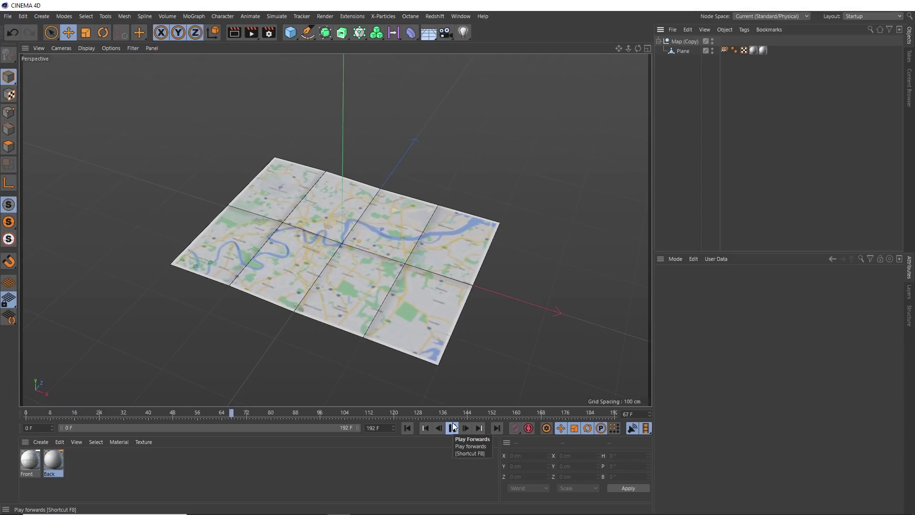
left_click(453, 428)
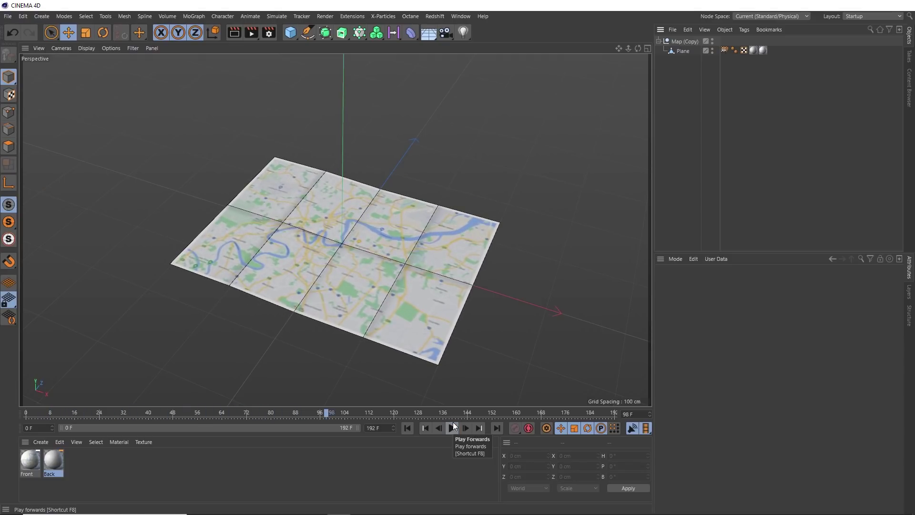
- Put the baked Plane in Polygon mode, replay the unfolding, and select the map panel just left of centre in the near row
left_click(682, 51)
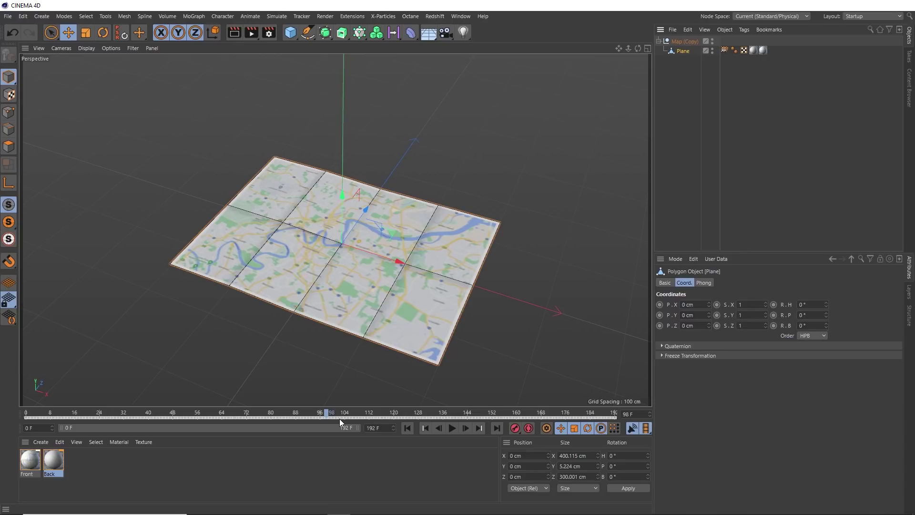
left_click(7, 146)
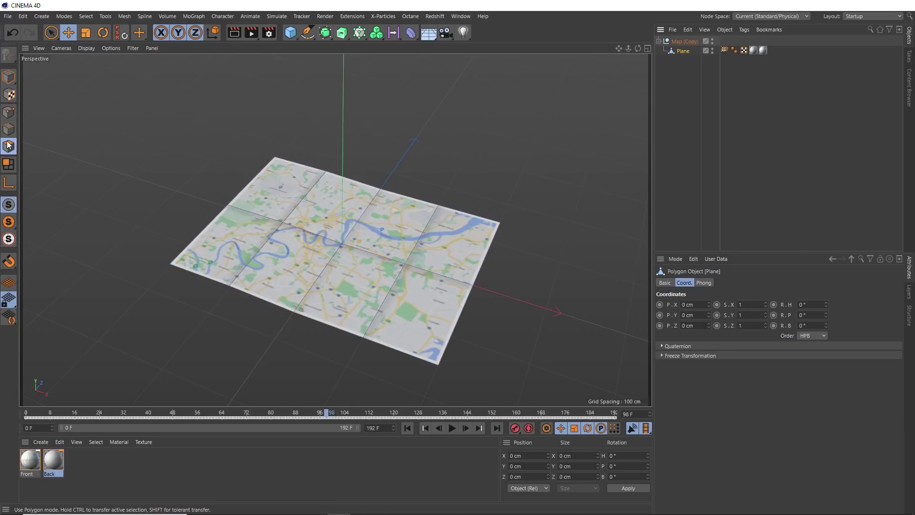
left_click(407, 428)
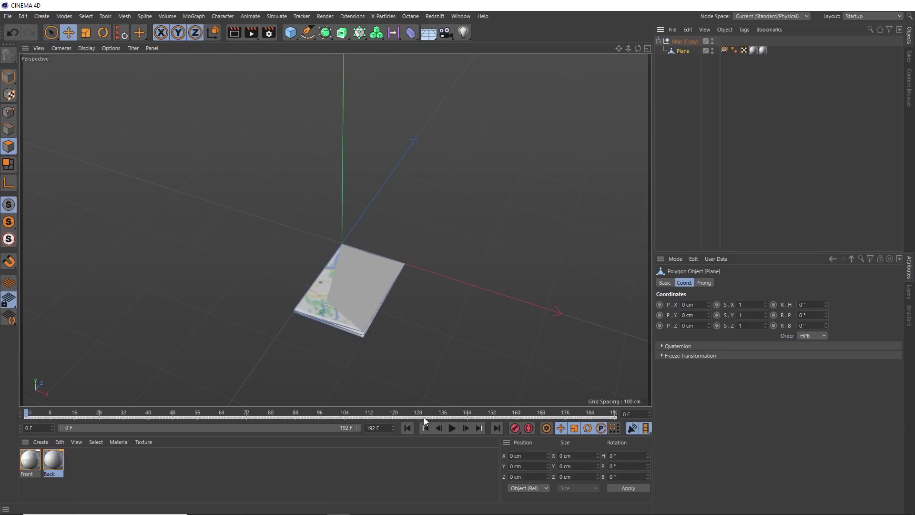
left_click(451, 428)
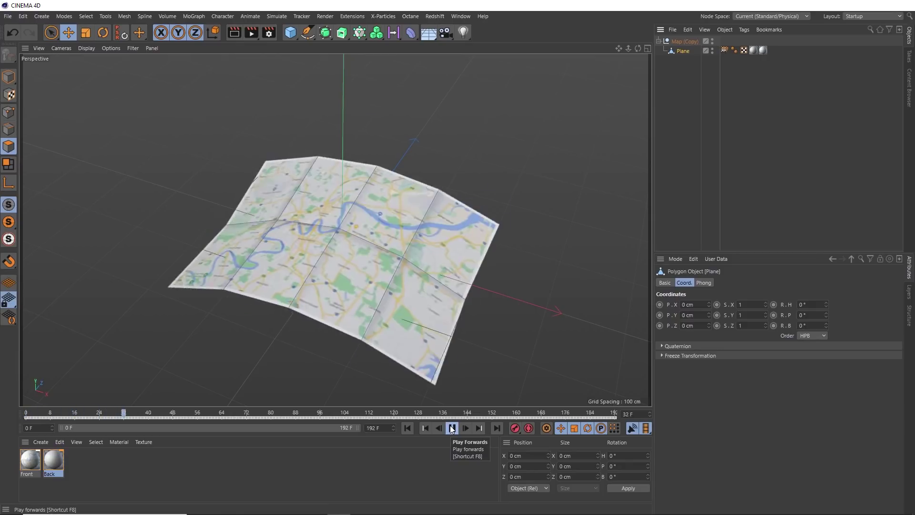
left_click(452, 428)
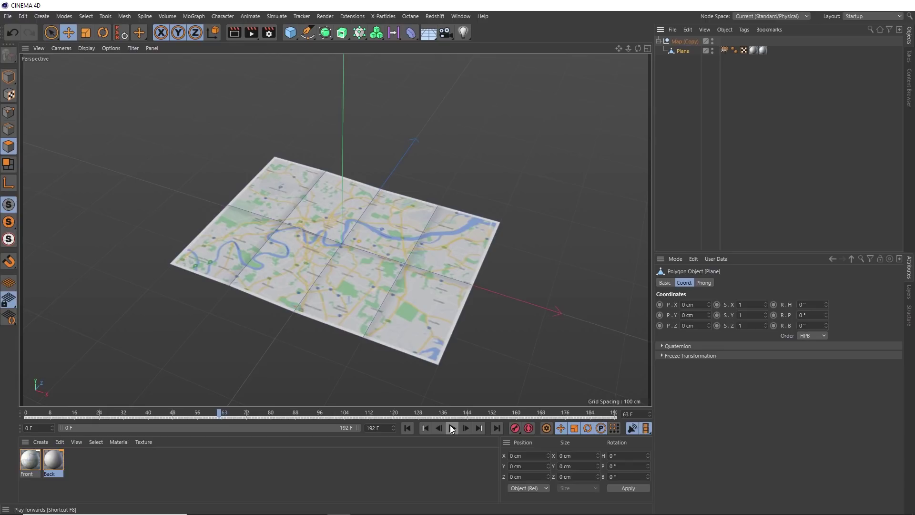
left_click(290, 265)
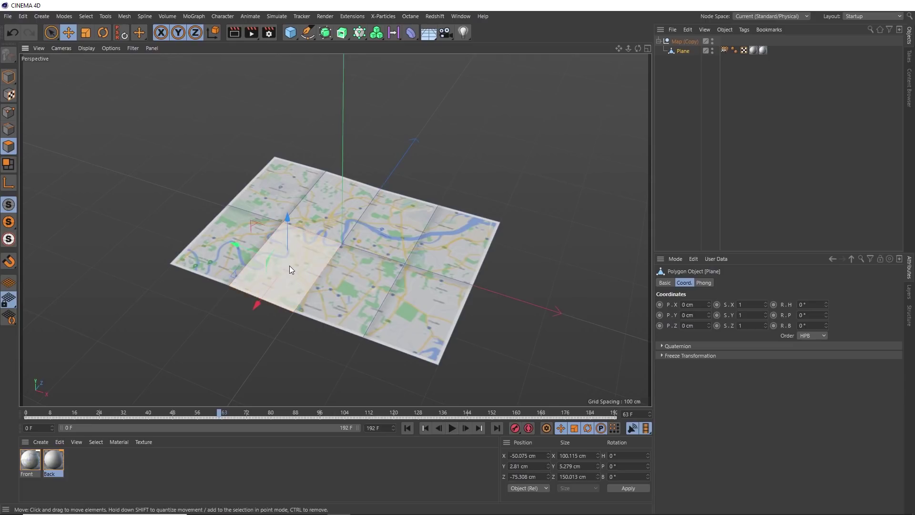
- At frame 0, enable Point Level Animation recording and autokeying, and raise the selected panel to a Y position of about 7.5 cm
left_click(402, 428)
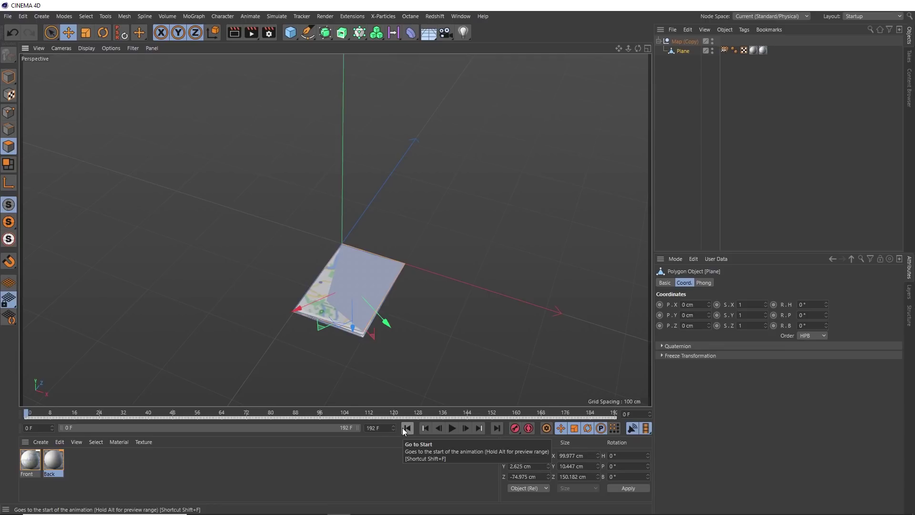
left_click(614, 428)
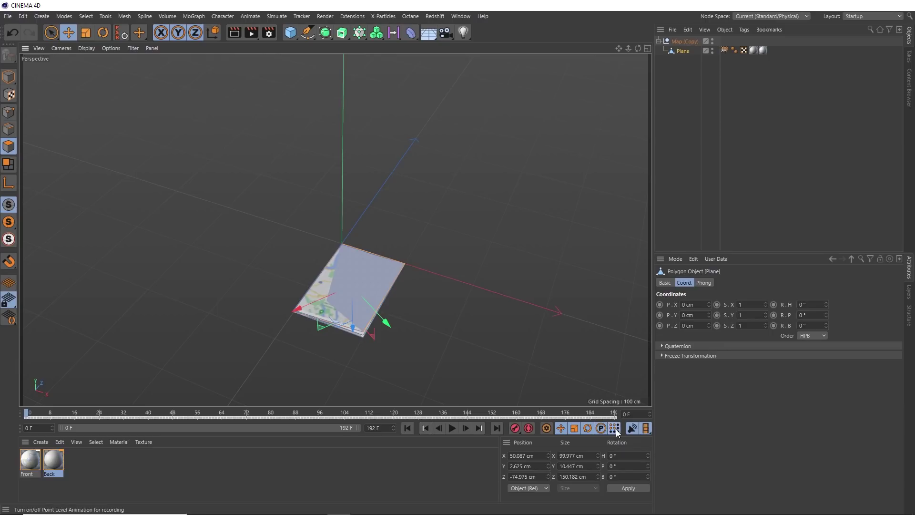
left_click(528, 428)
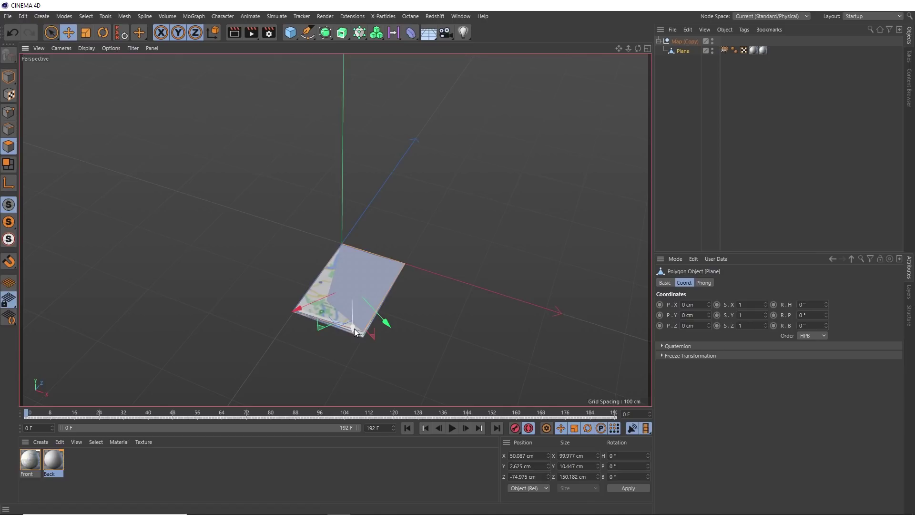
left_click_drag(353, 328, 350, 325)
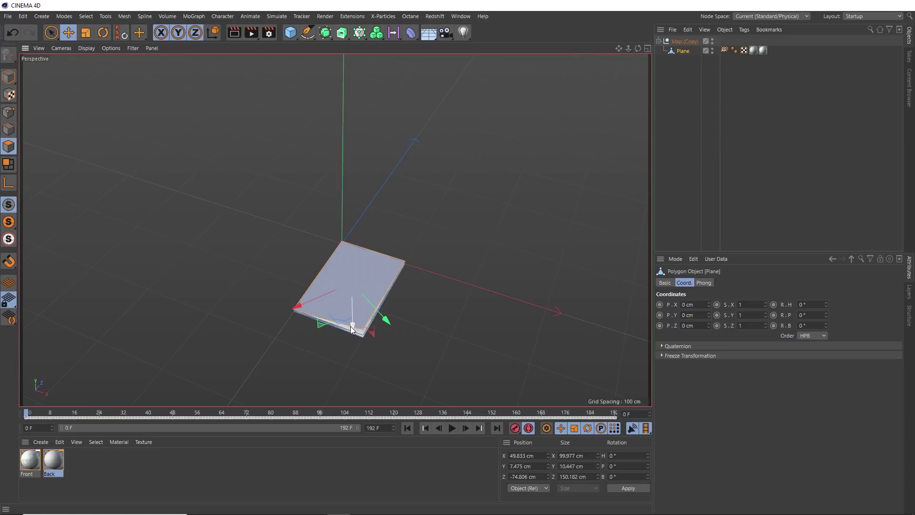
- Raise the selected panel to a Y position of about 8.4 cm at frame 1 and about 8.2 cm at frame 2
left_click(465, 428)
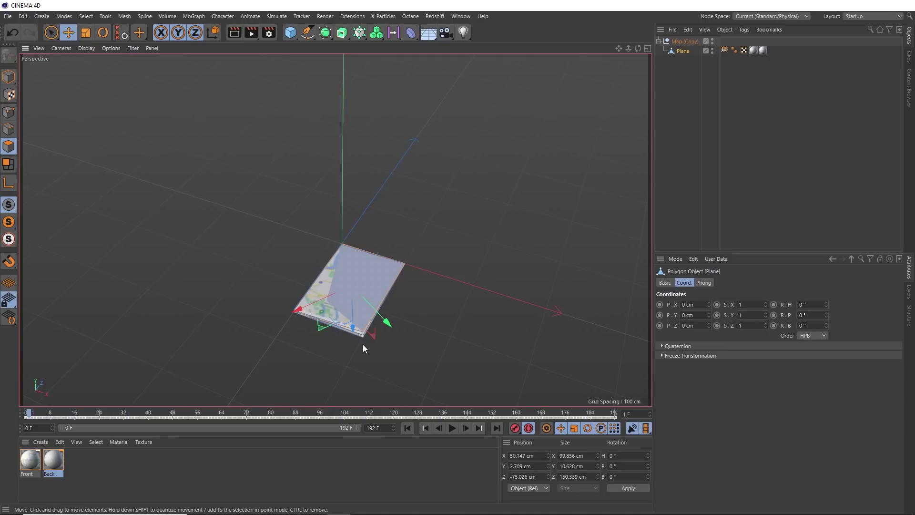
left_click_drag(354, 329, 354, 324)
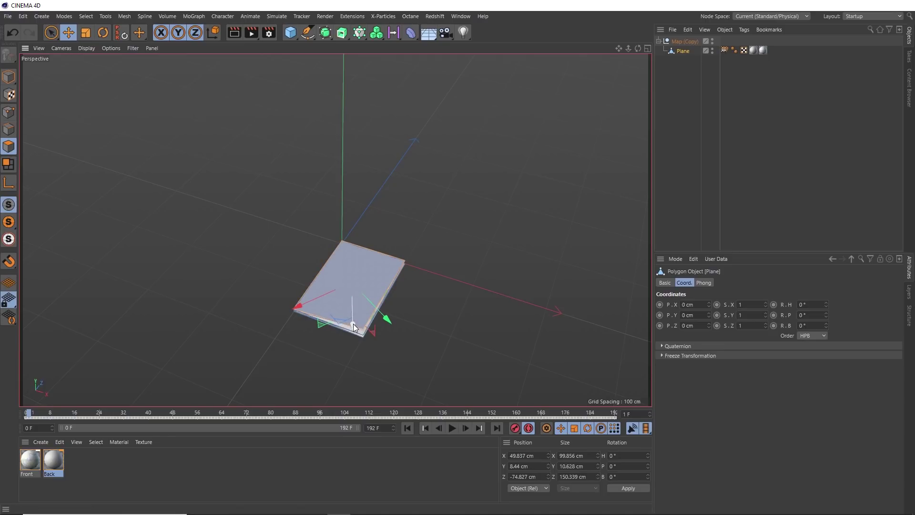
left_click(465, 428)
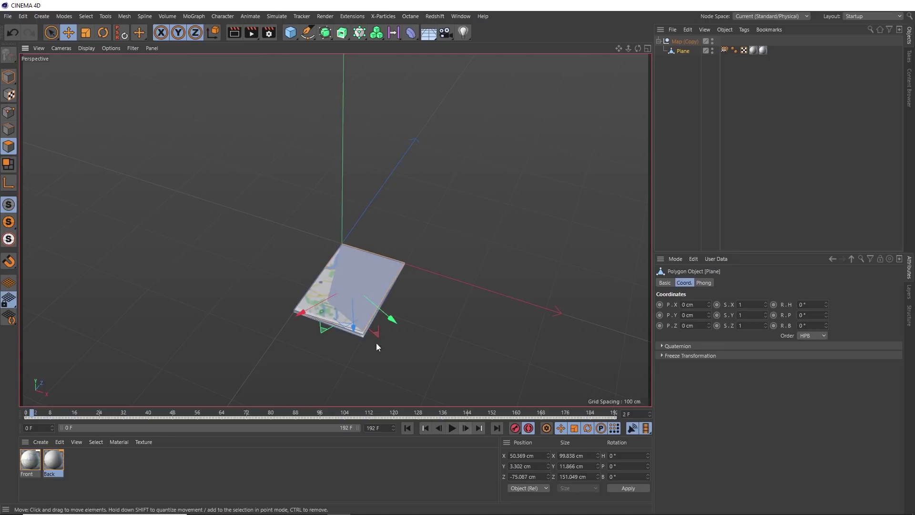
left_click_drag(354, 330, 353, 328)
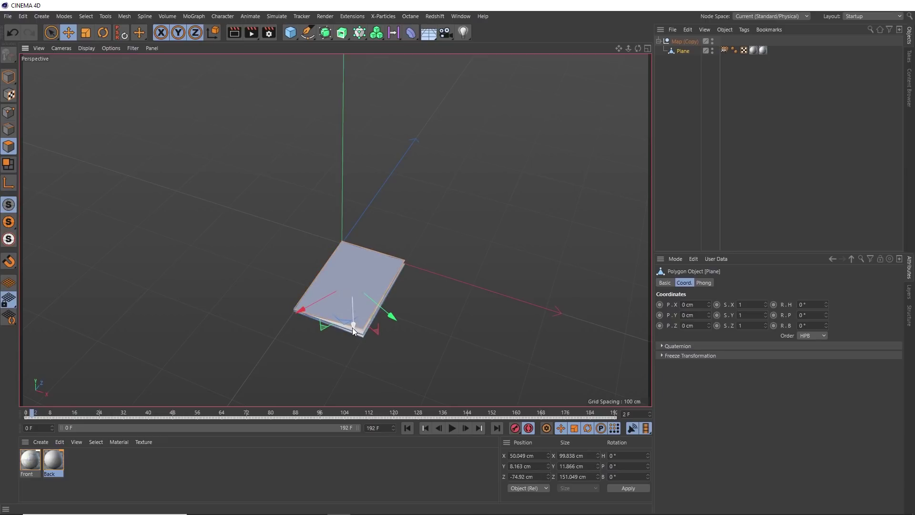
- Lift the selected panel clear of the panels beneath through frame 5, reaching about 33.1 cm in Y there, and advance to frame 6
left_click(466, 427)
left_click_drag(355, 329, 369, 308)
left_click(465, 428)
left_click(465, 427)
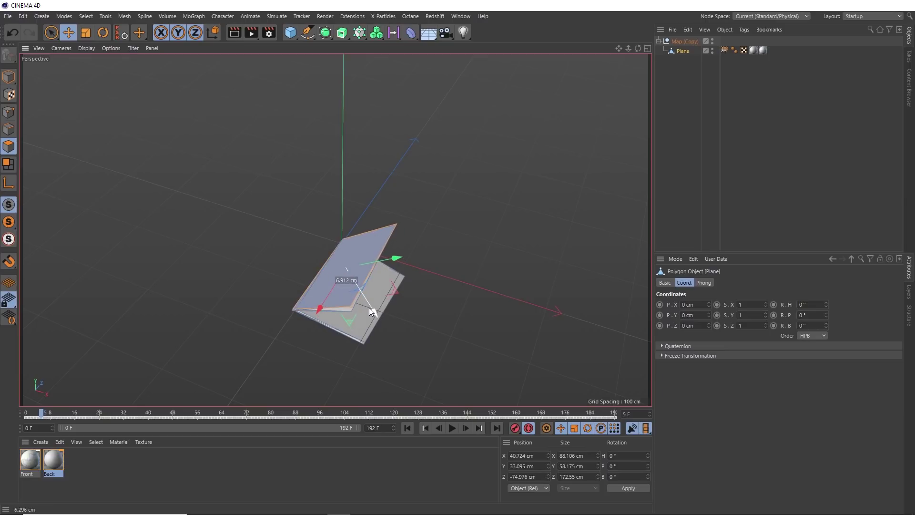
left_click(466, 429)
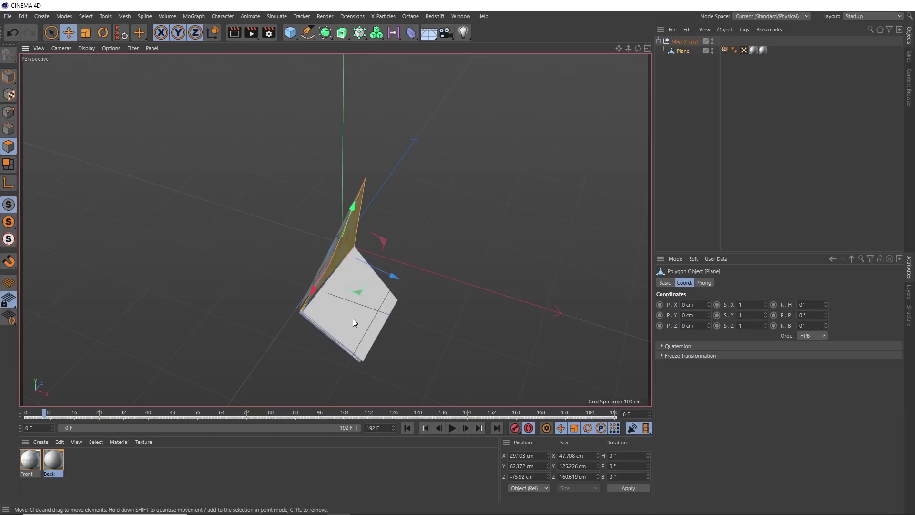
- Return to frame 0, switch the Plane to Model mode, and play the animation to check the corrected panel
left_click(408, 427)
left_click(9, 76)
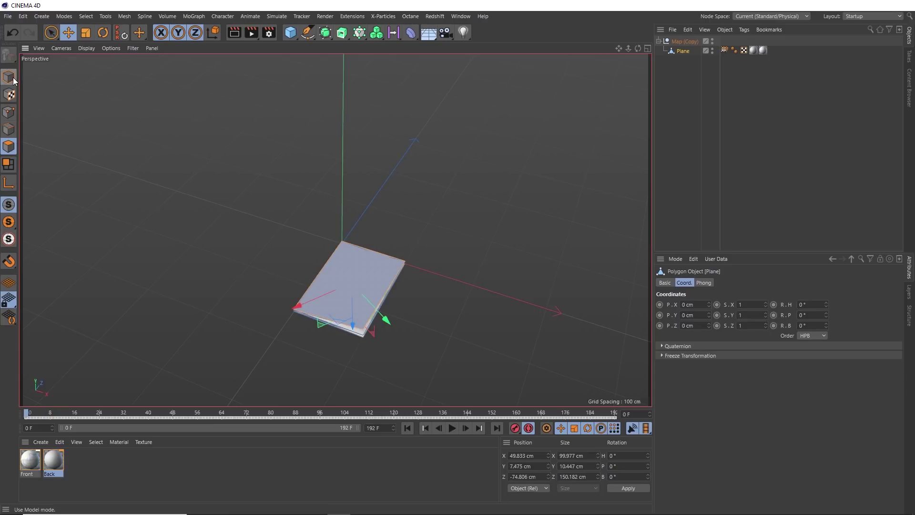
left_click(452, 428)
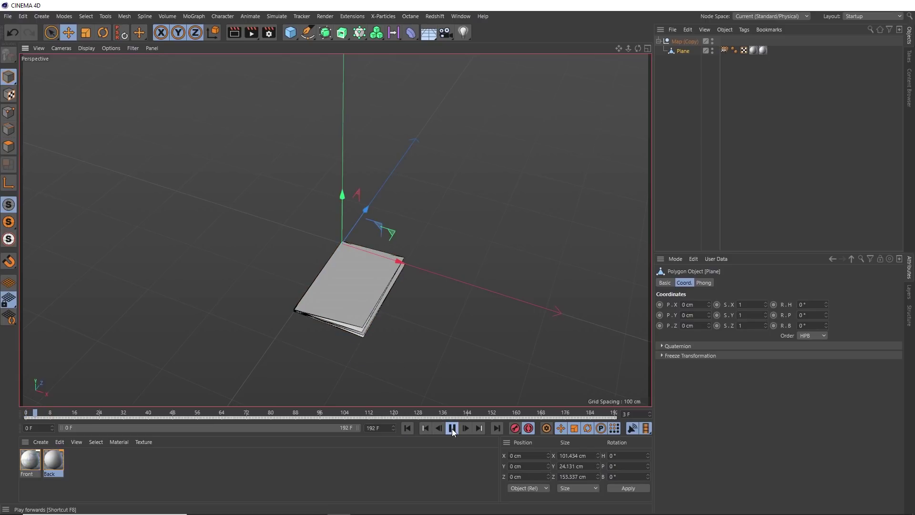